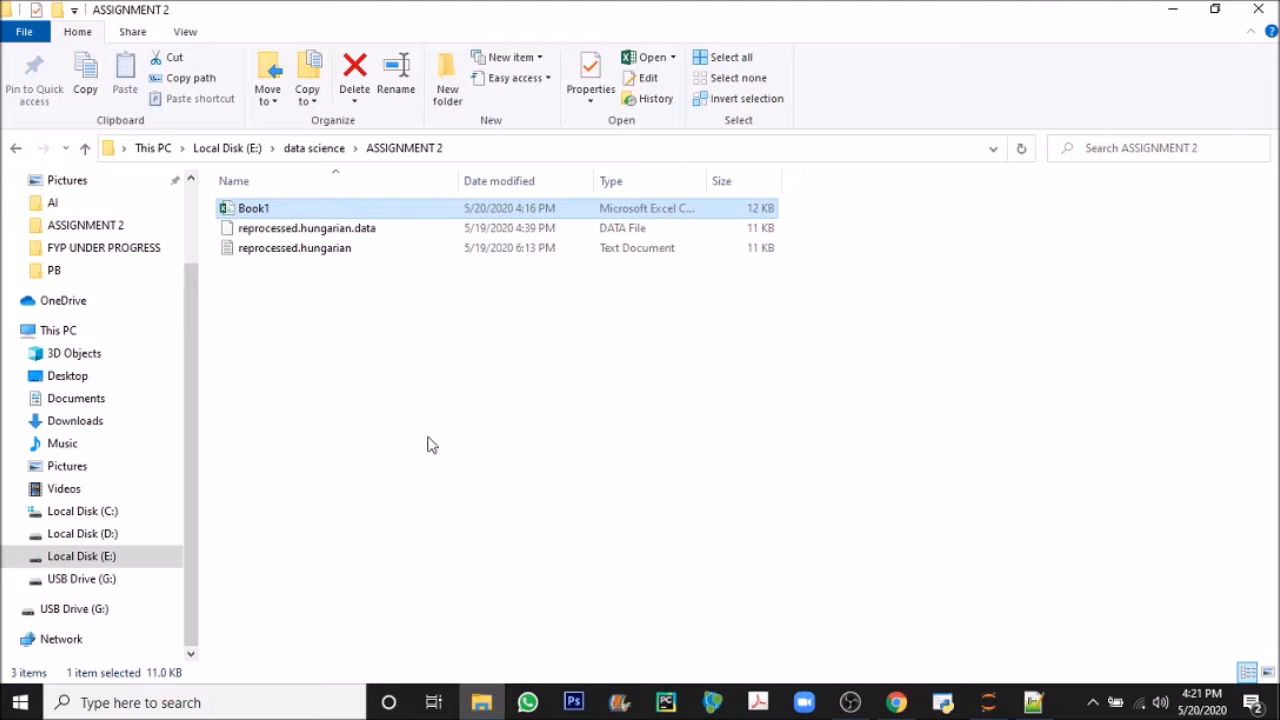
Open reprocessed.hungarian.data in Notepad++ in a maximized window and examine how its values are separated
{"action": "left_click", "coordinate": [347, 232]}
{"action": "right_click", "coordinate": [346, 229]}
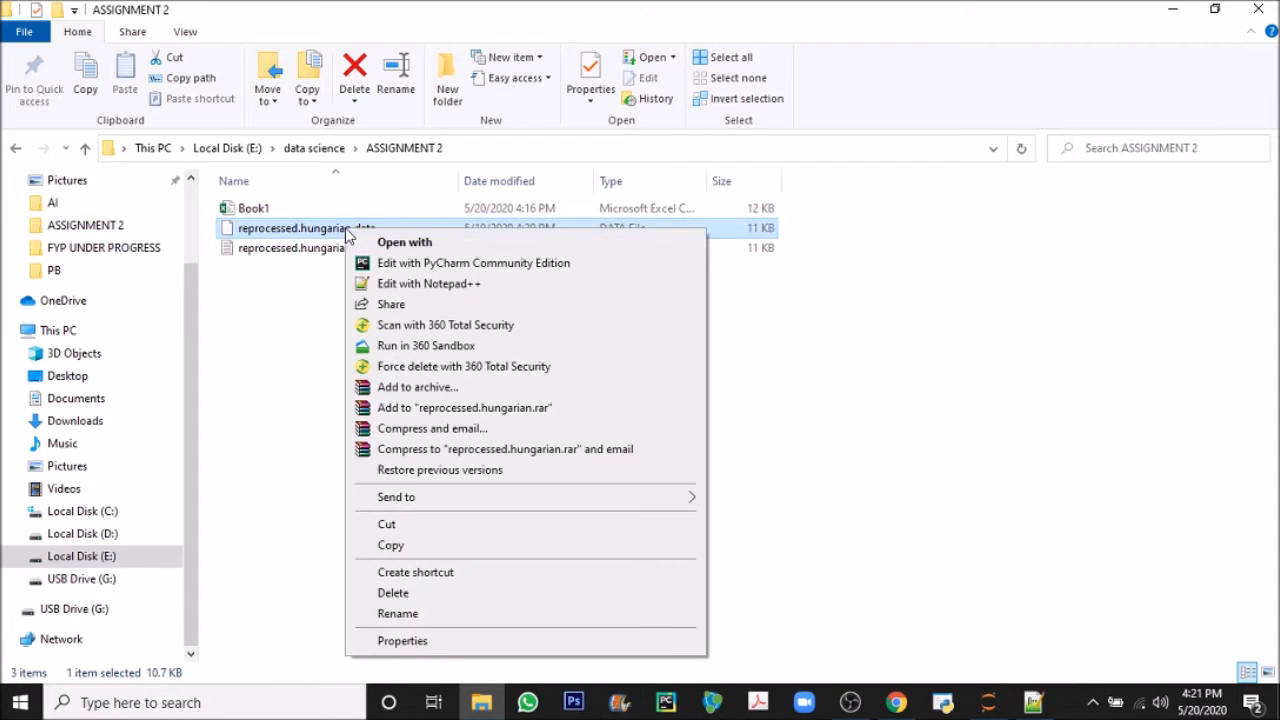
{"action": "left_click", "coordinate": [404, 284]}
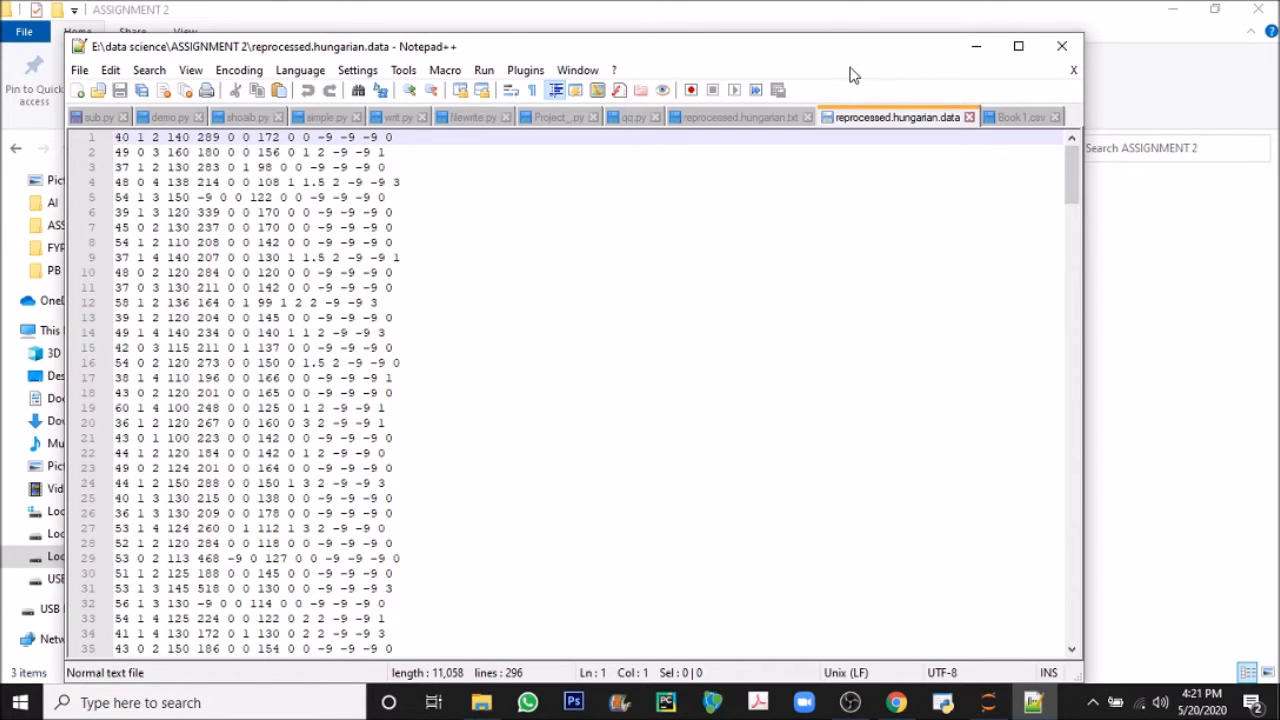
{"action": "left_click", "coordinate": [1018, 46]}
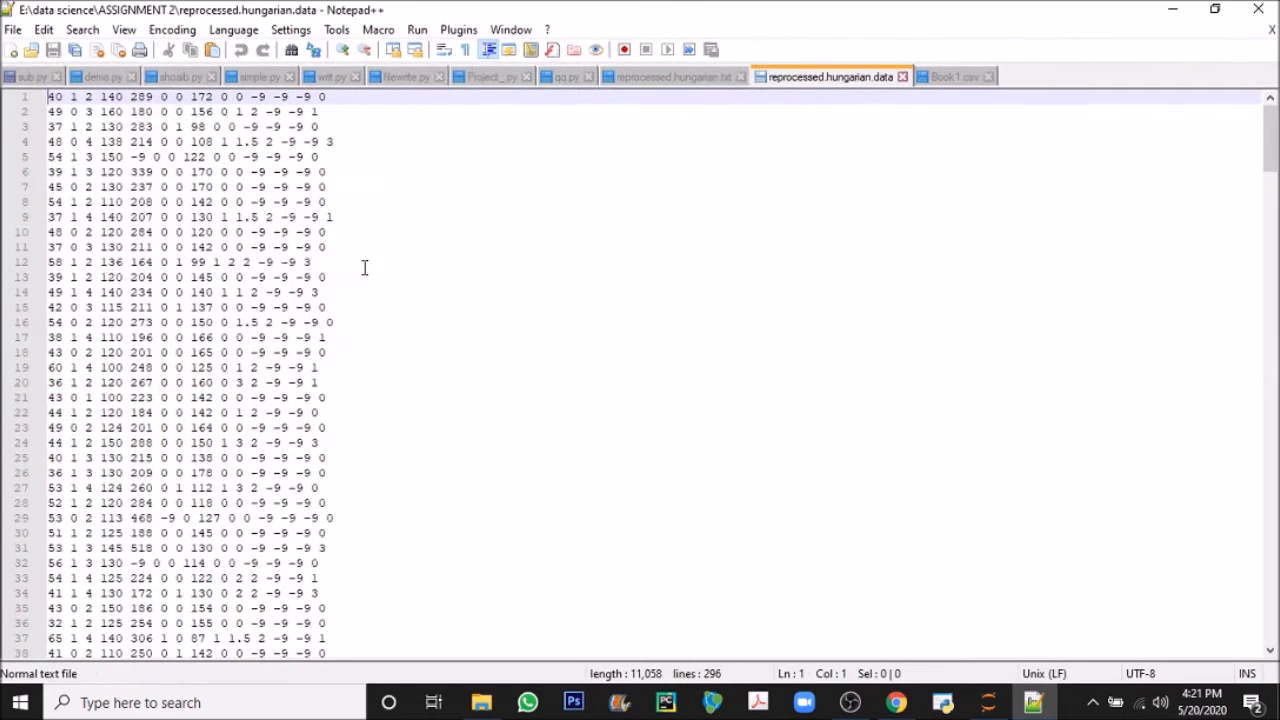
{"action": "left_click", "coordinate": [290, 142]}
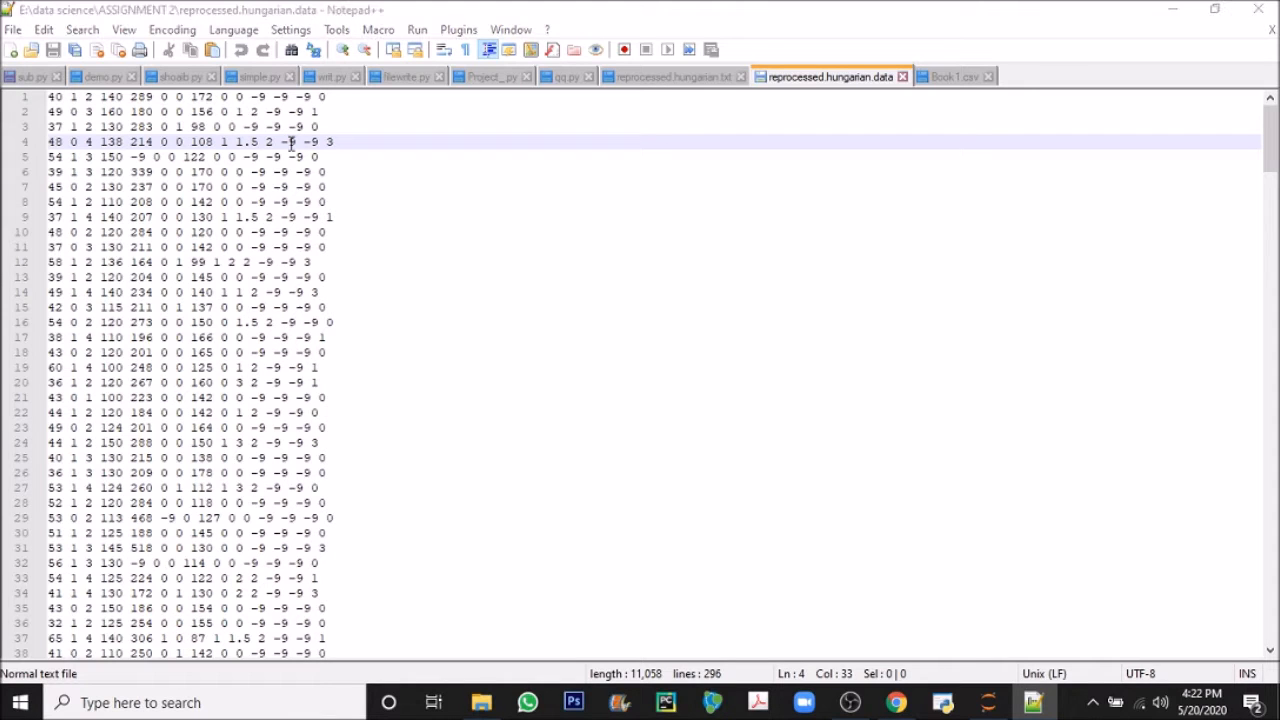
{"action": "key", "text": "super"}
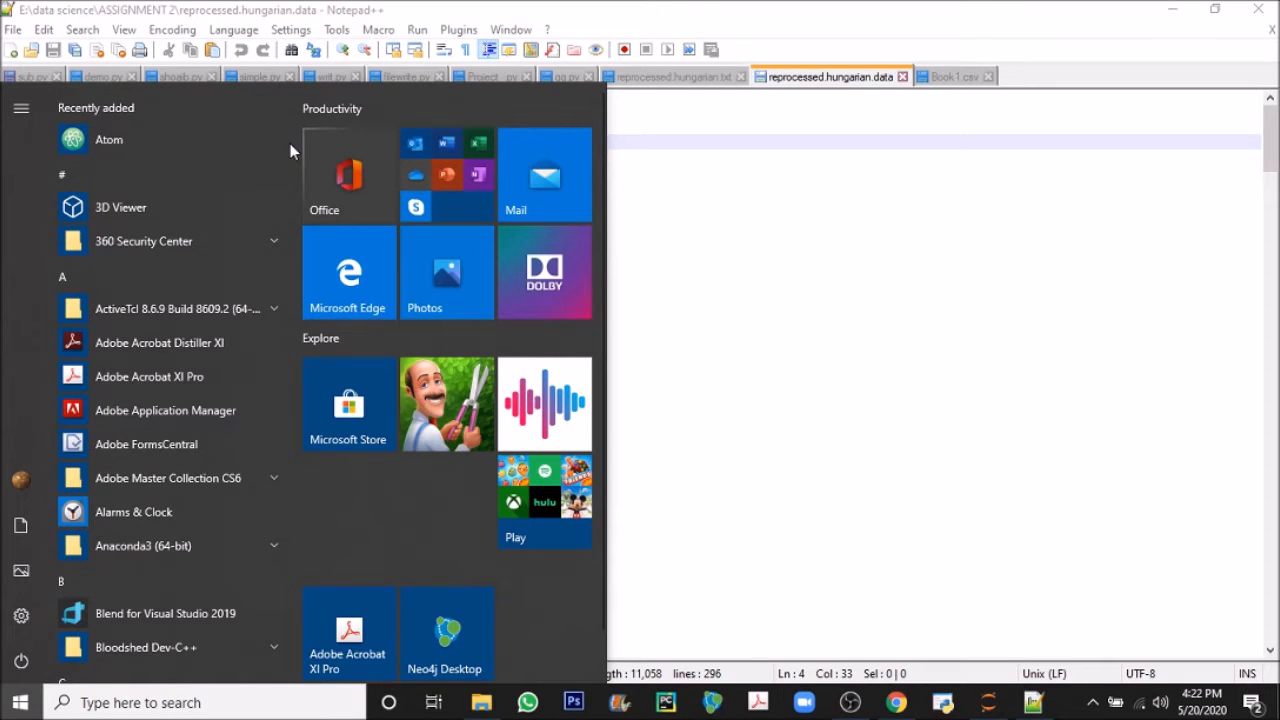
{"action": "key", "text": "super"}
{"action": "key", "text": "super"}
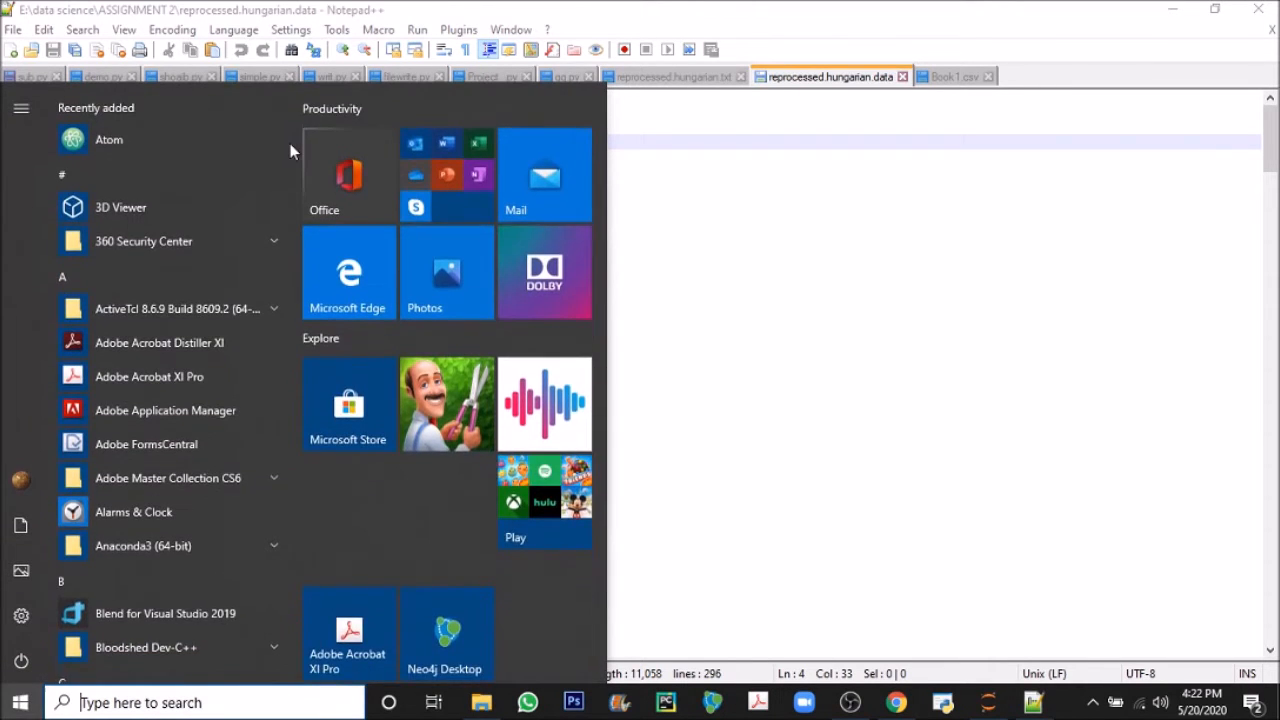
{"action": "type", "text": "exil"}
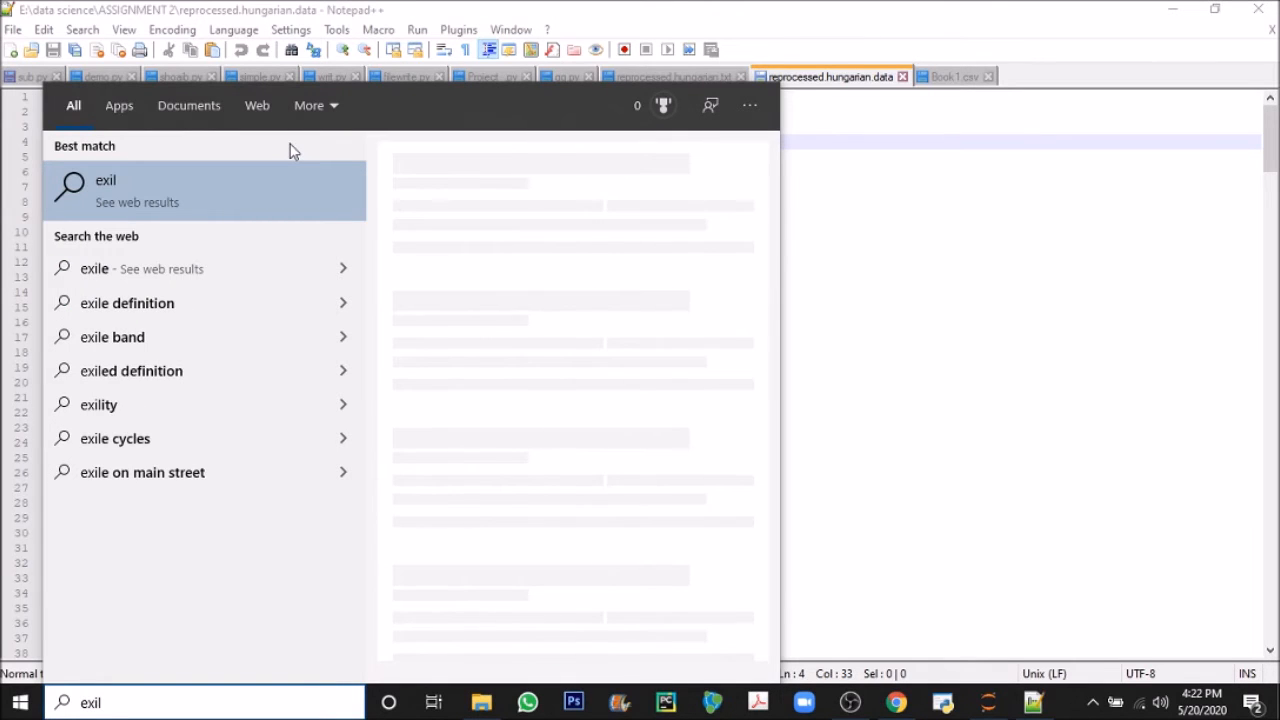
{"action": "key", "text": "Escape"}
Search the computer for Excel 2013 and launch it
{"action": "key", "text": "super"}
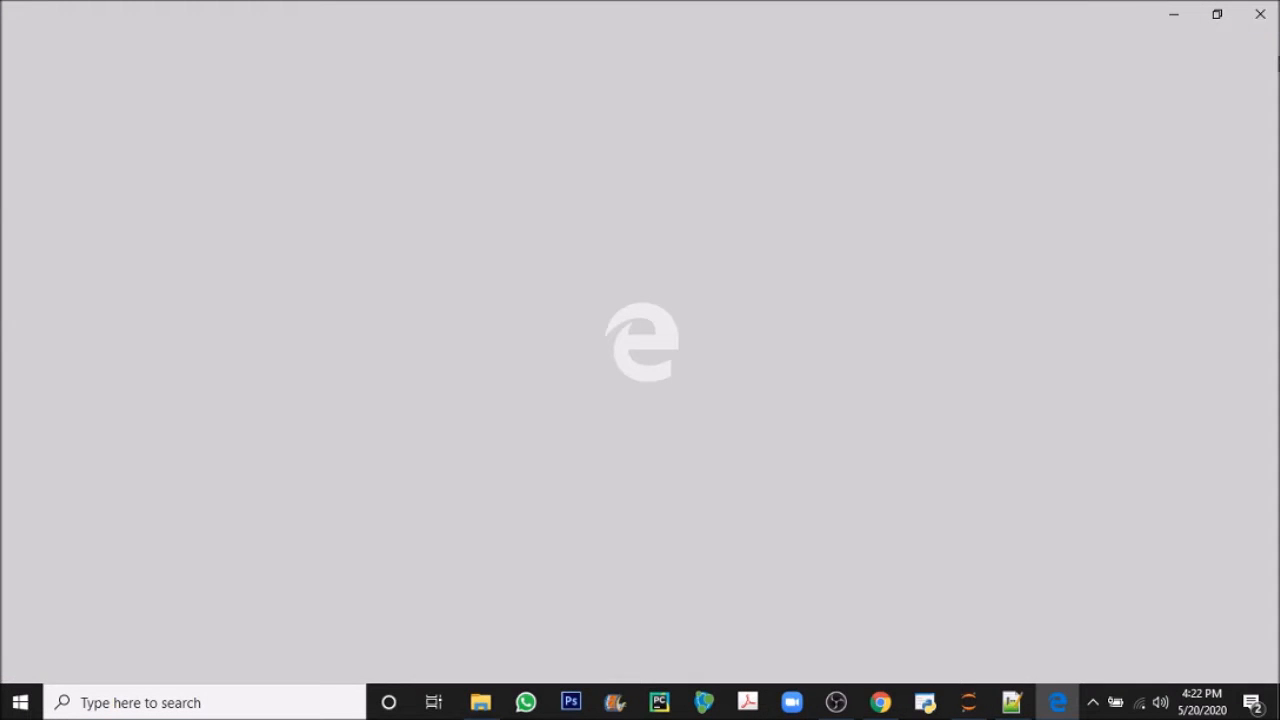
{"action": "key", "text": "super"}
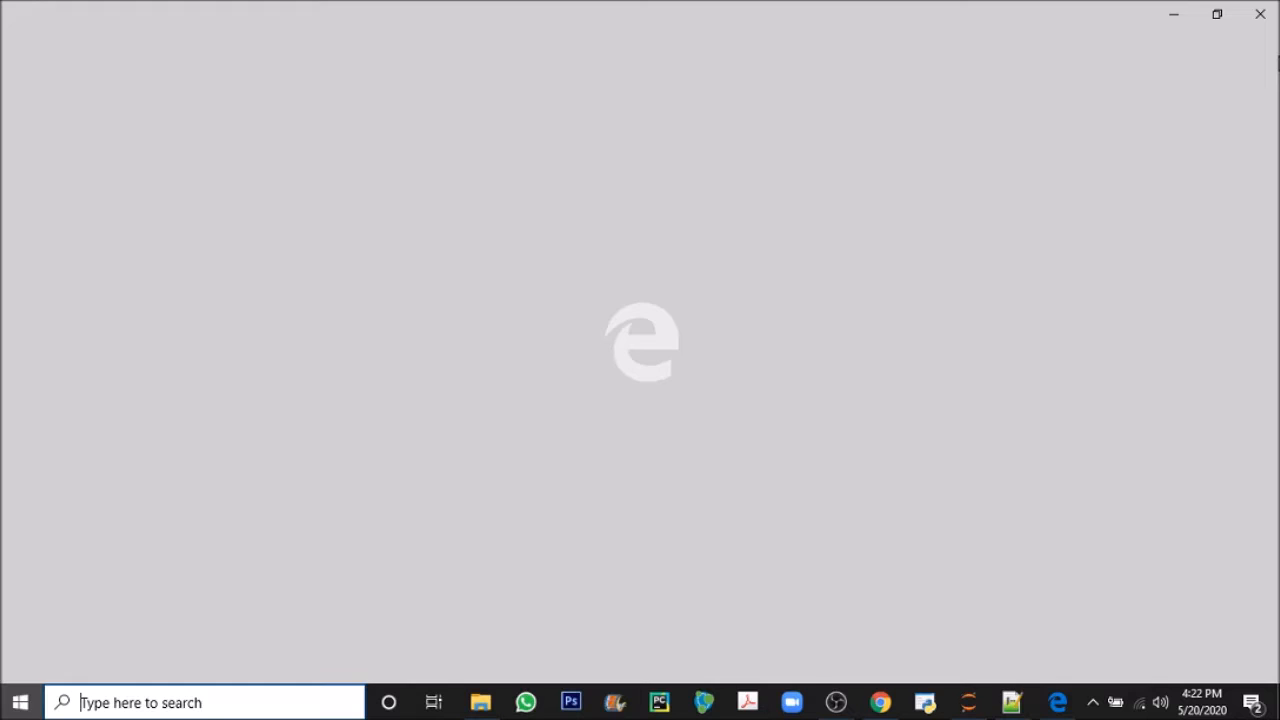
{"action": "type", "text": "ex"}
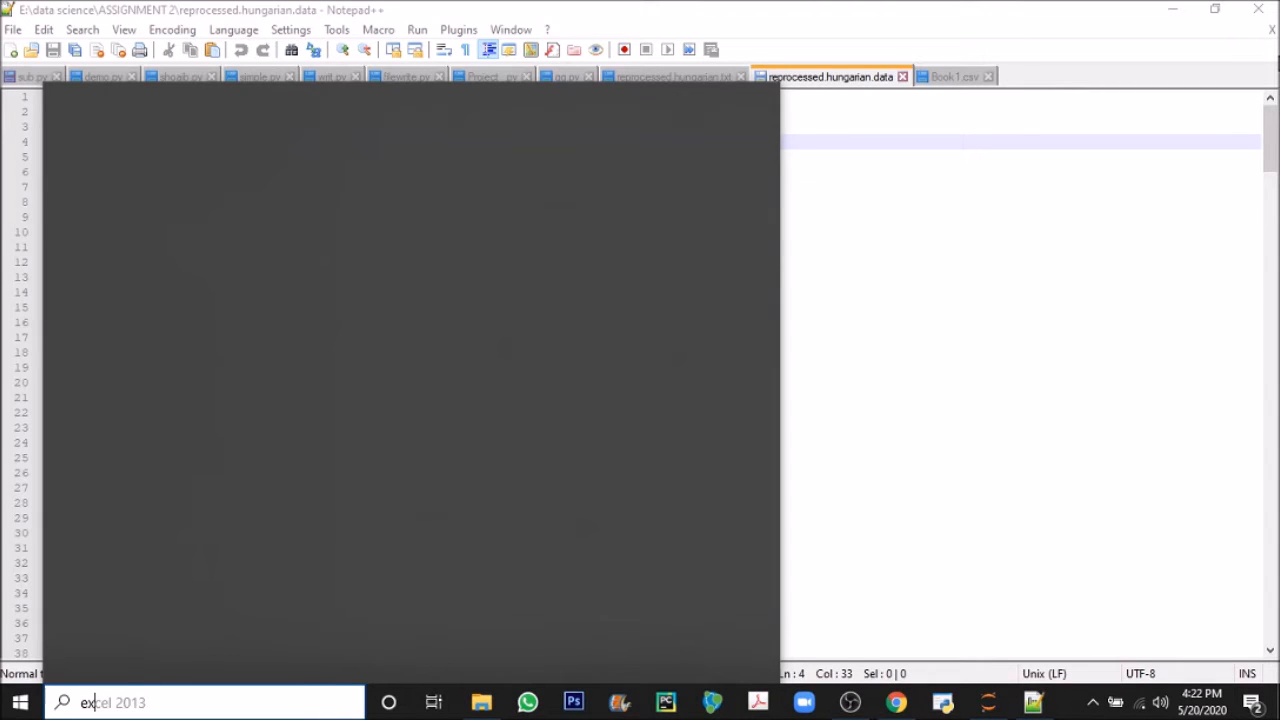
{"action": "key", "text": "Return"}
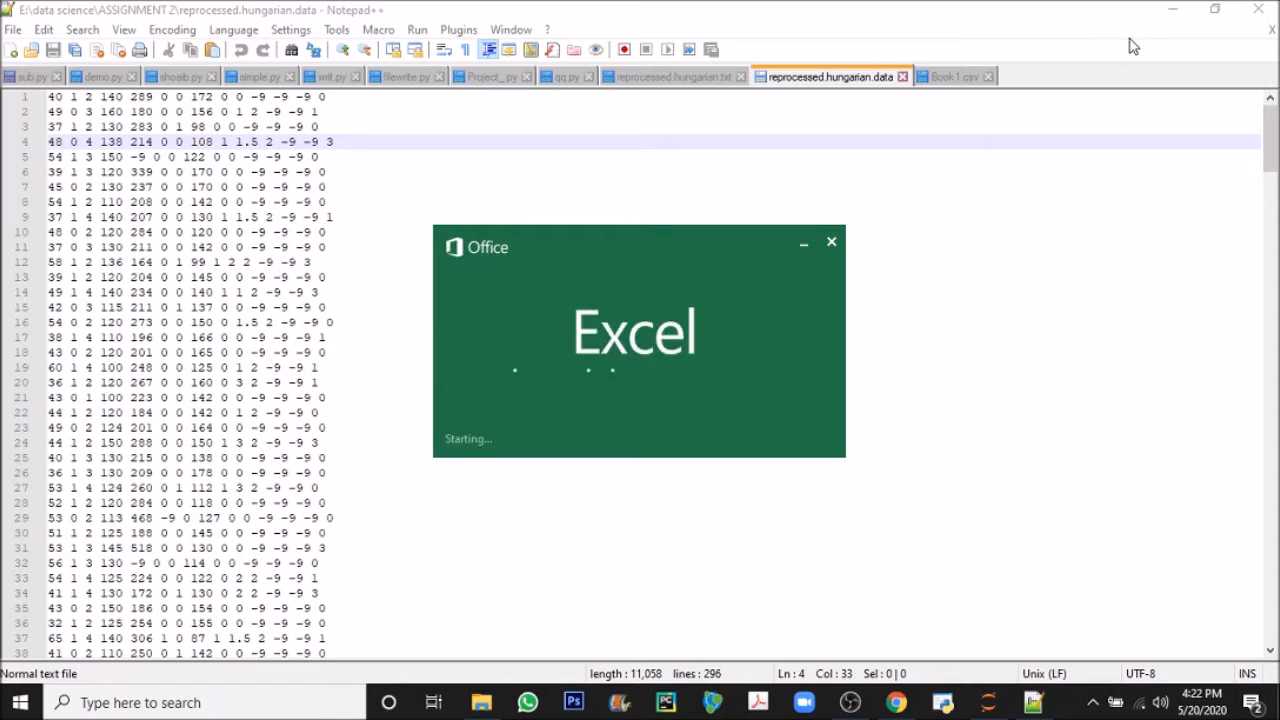
Close Notepad++ and permanently delete the Book1 file from the ASSIGNMENT 2 folder
{"action": "left_click", "coordinate": [1240, 12]}
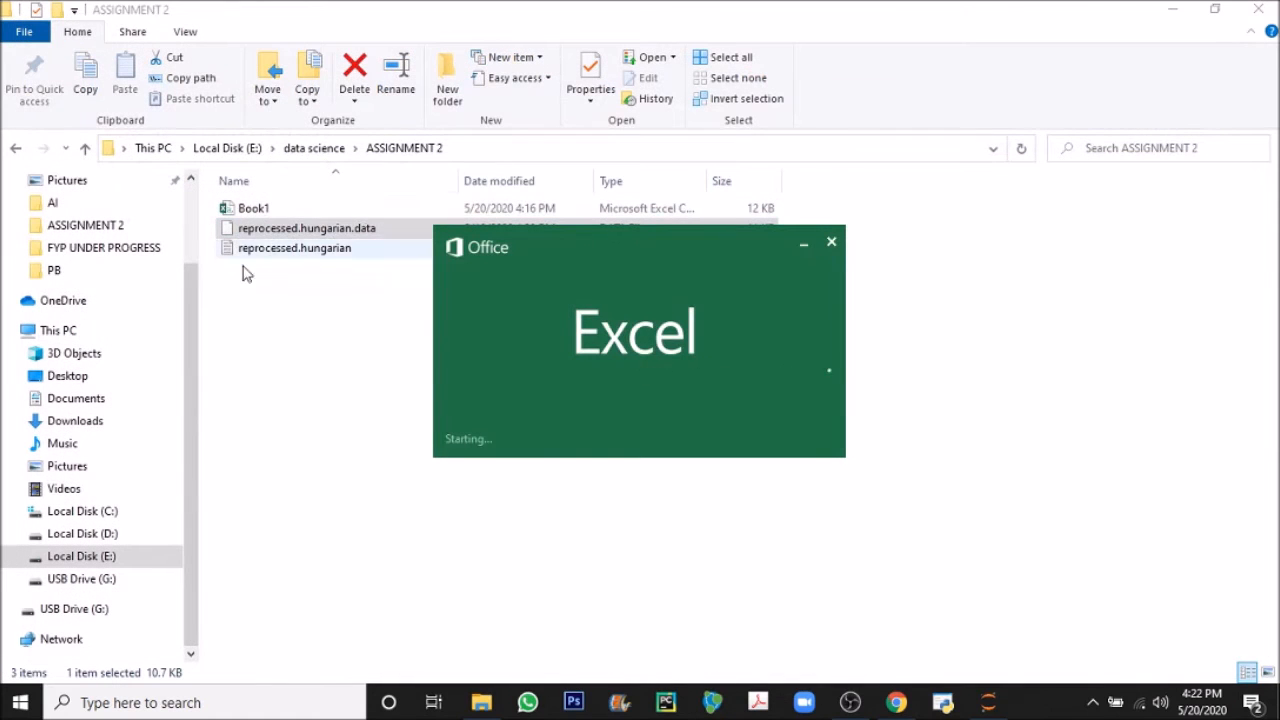
{"action": "left_click", "coordinate": [232, 207]}
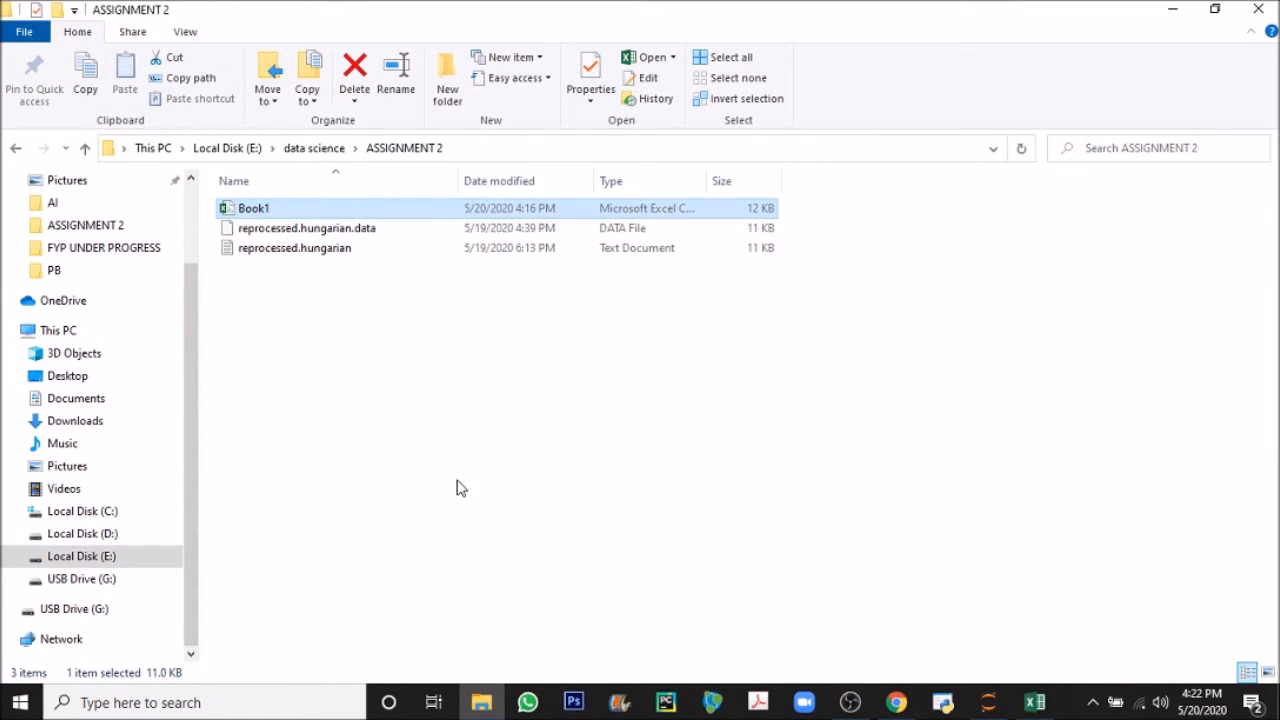
{"action": "key", "text": "shift+Delete"}
{"action": "key", "text": "Return"}
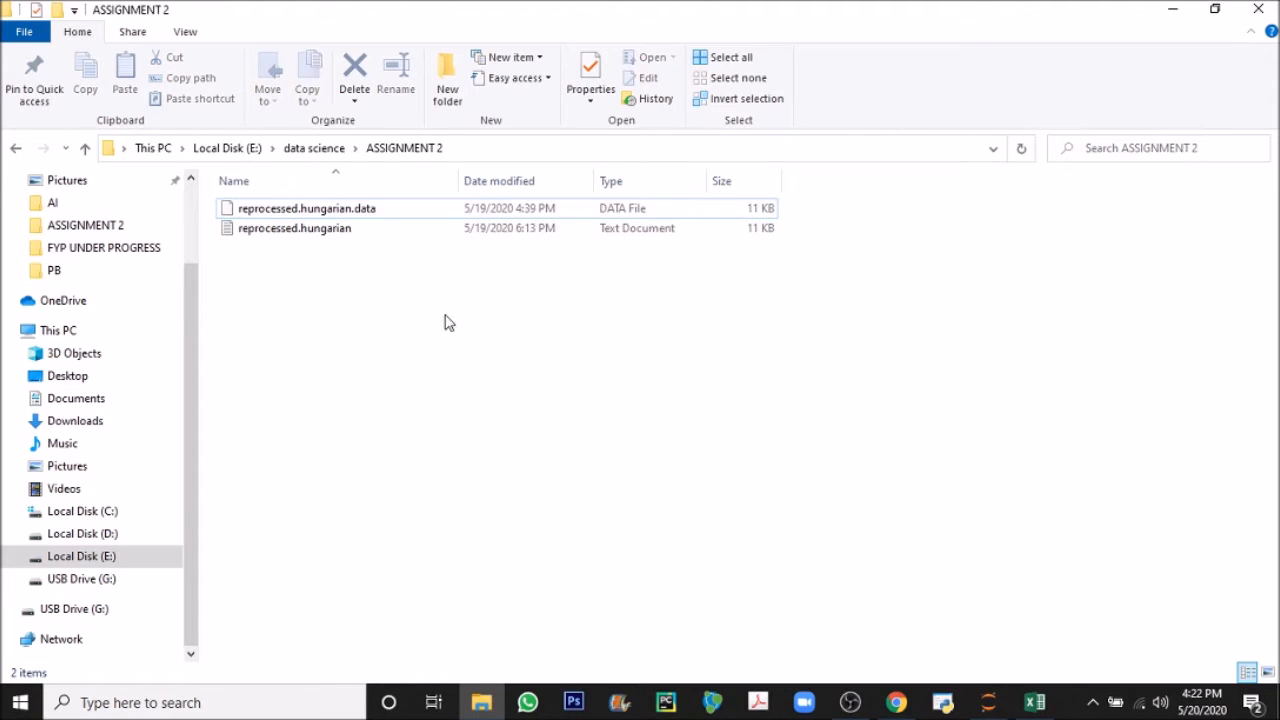
Open the reprocessed.hungarian text document in Notepad, switch to Excel and create a blank workbook
{"action": "left_click", "coordinate": [304, 228]}
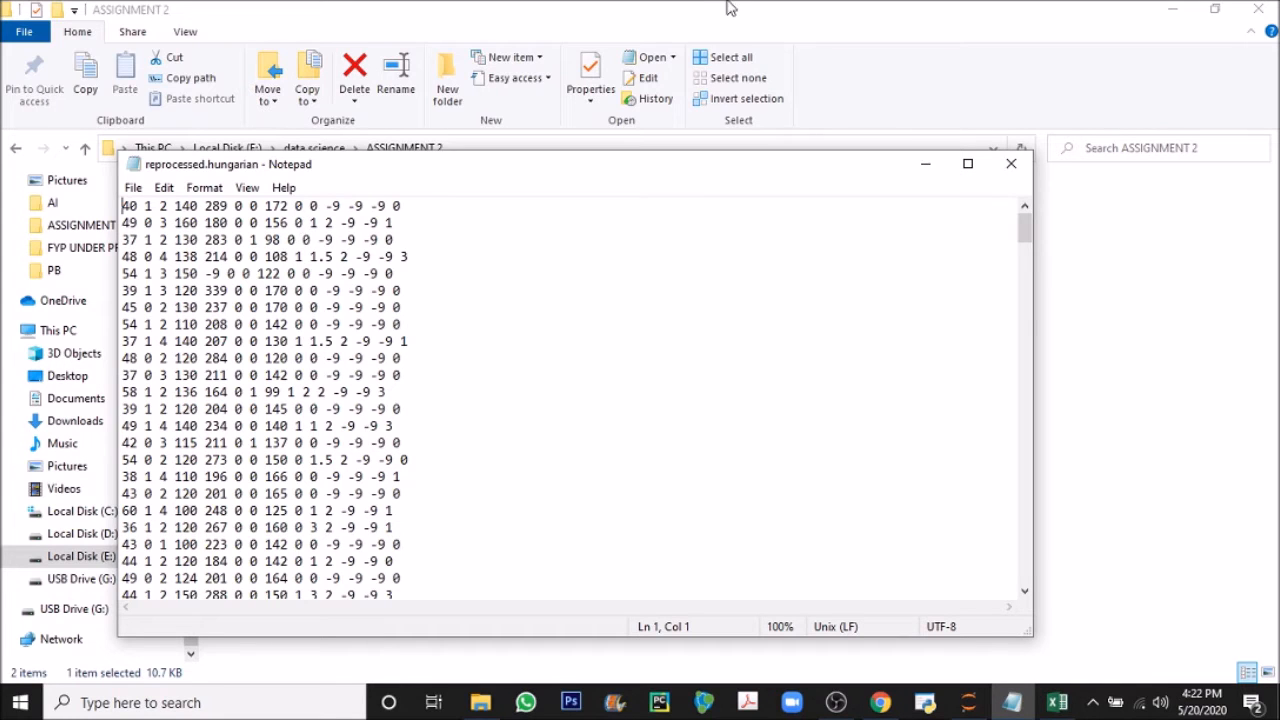
{"action": "left_click", "coordinate": [889, 8]}
{"action": "left_click", "coordinate": [1172, 9]}
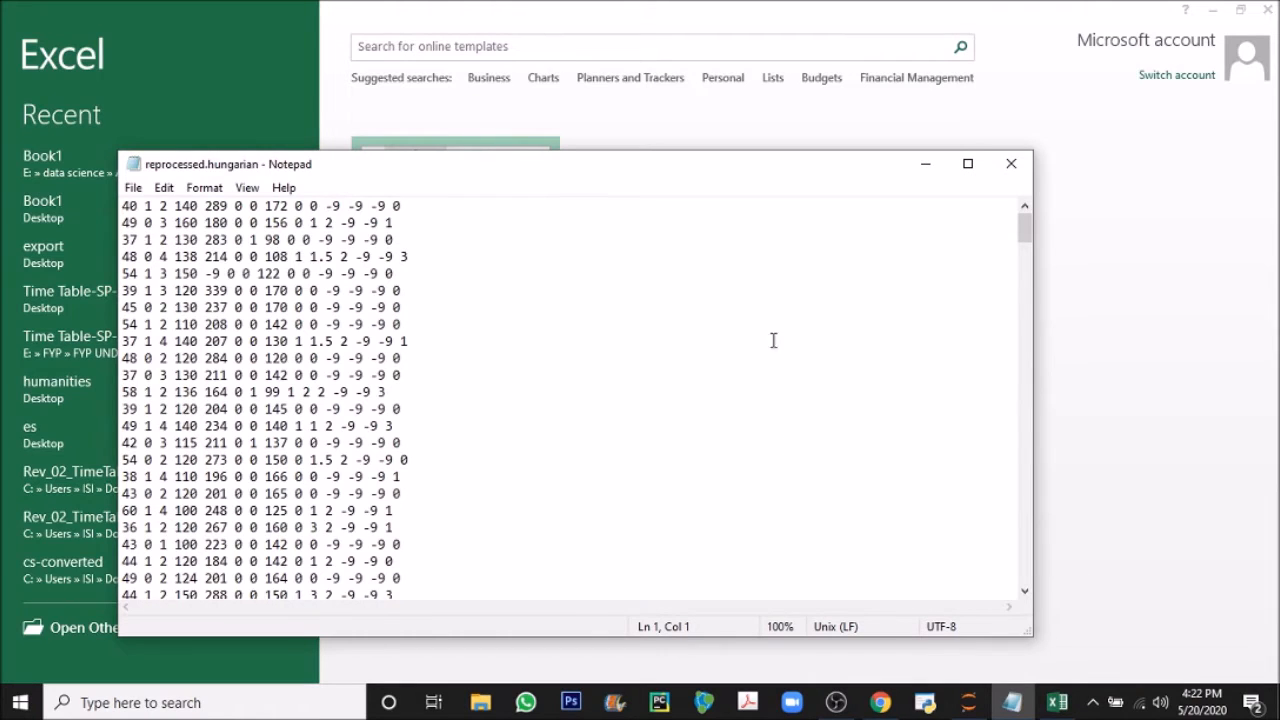
{"action": "left_click", "coordinate": [230, 51]}
{"action": "left_click", "coordinate": [434, 186]}
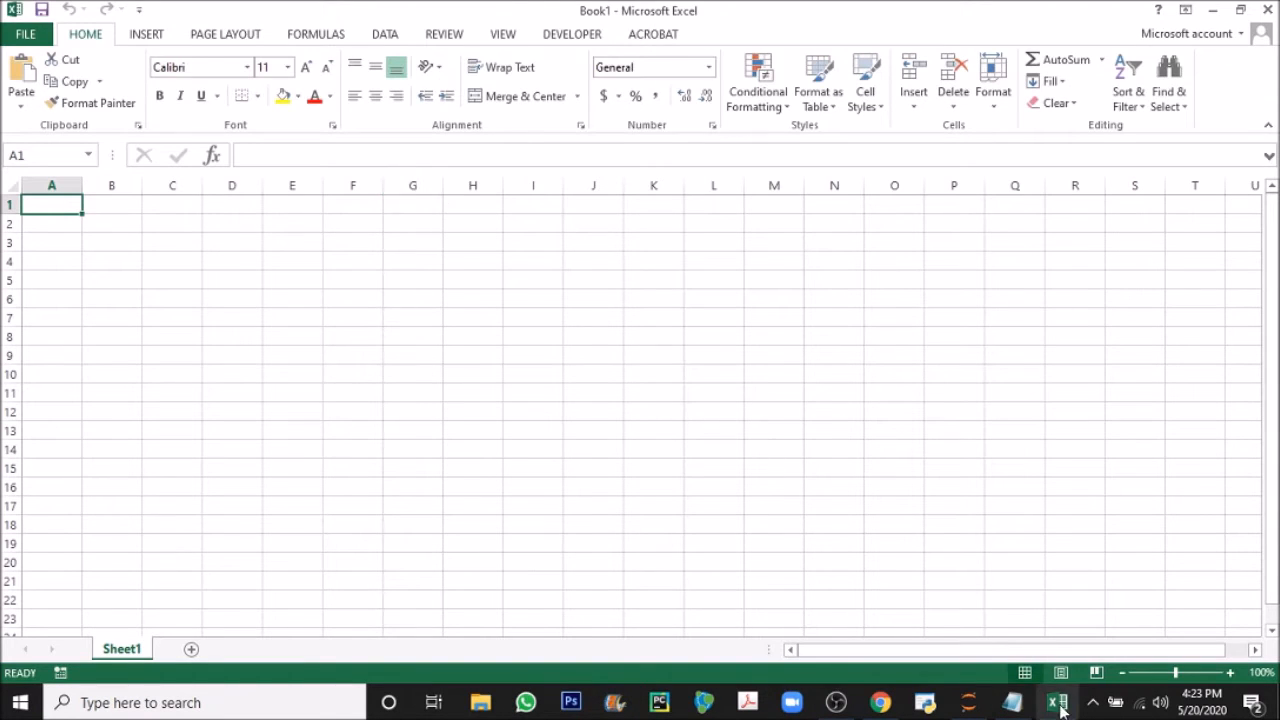
Copy all the data from the Notepad file into the blank sheet starting at A1, and widen column A to fit it
{"action": "left_click", "coordinate": [1015, 703]}
{"action": "left_click", "coordinate": [583, 445]}
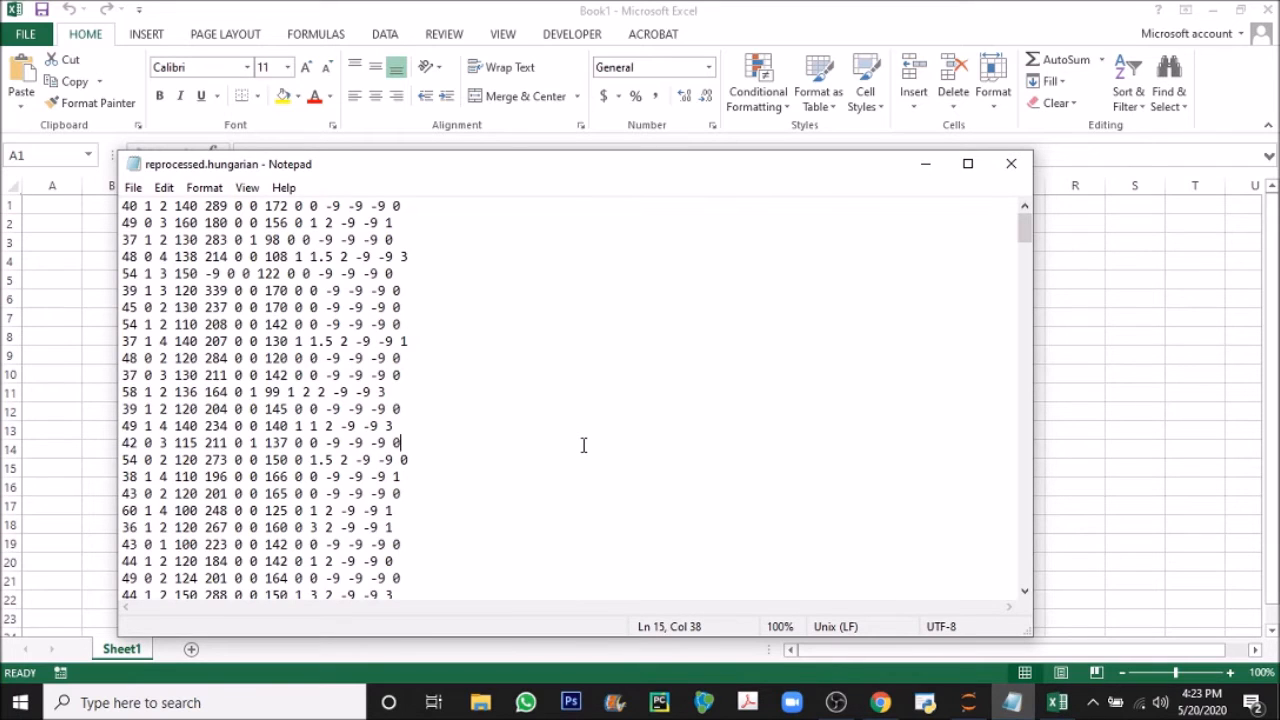
{"action": "key", "text": "ctrl+a"}
{"action": "left_click", "coordinate": [1117, 297]}
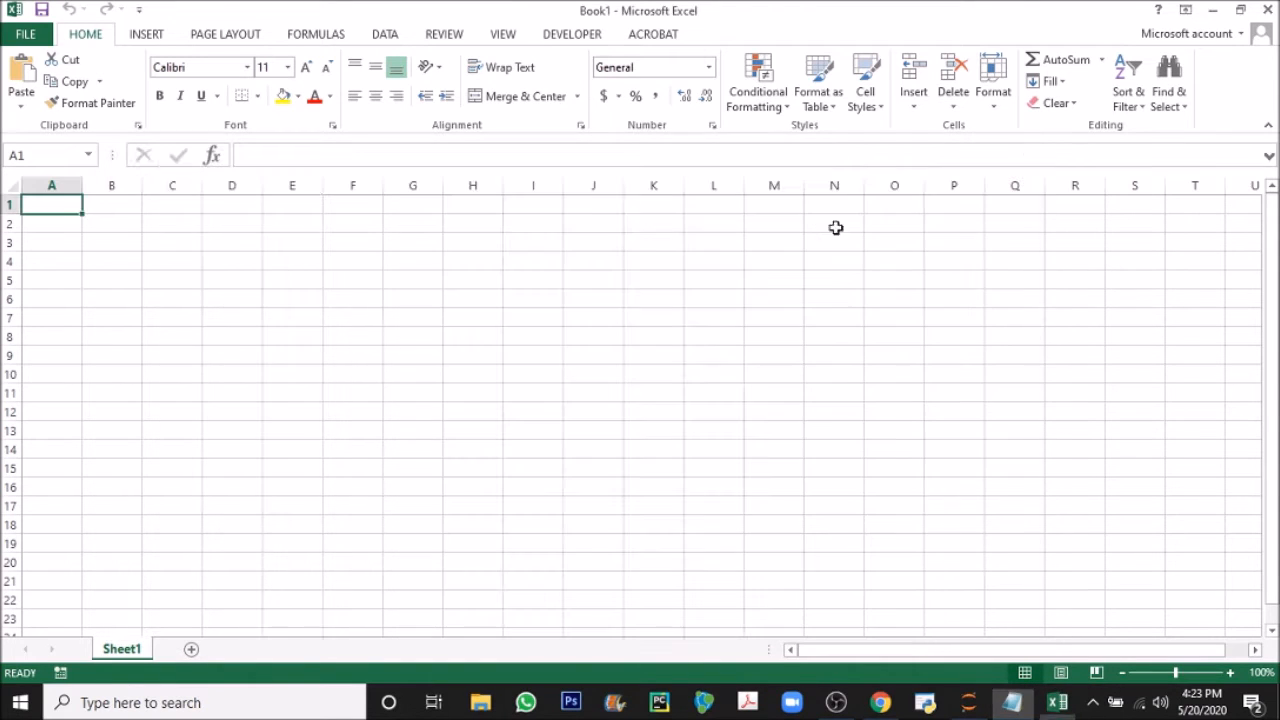
{"action": "key", "text": "ctrl+v"}
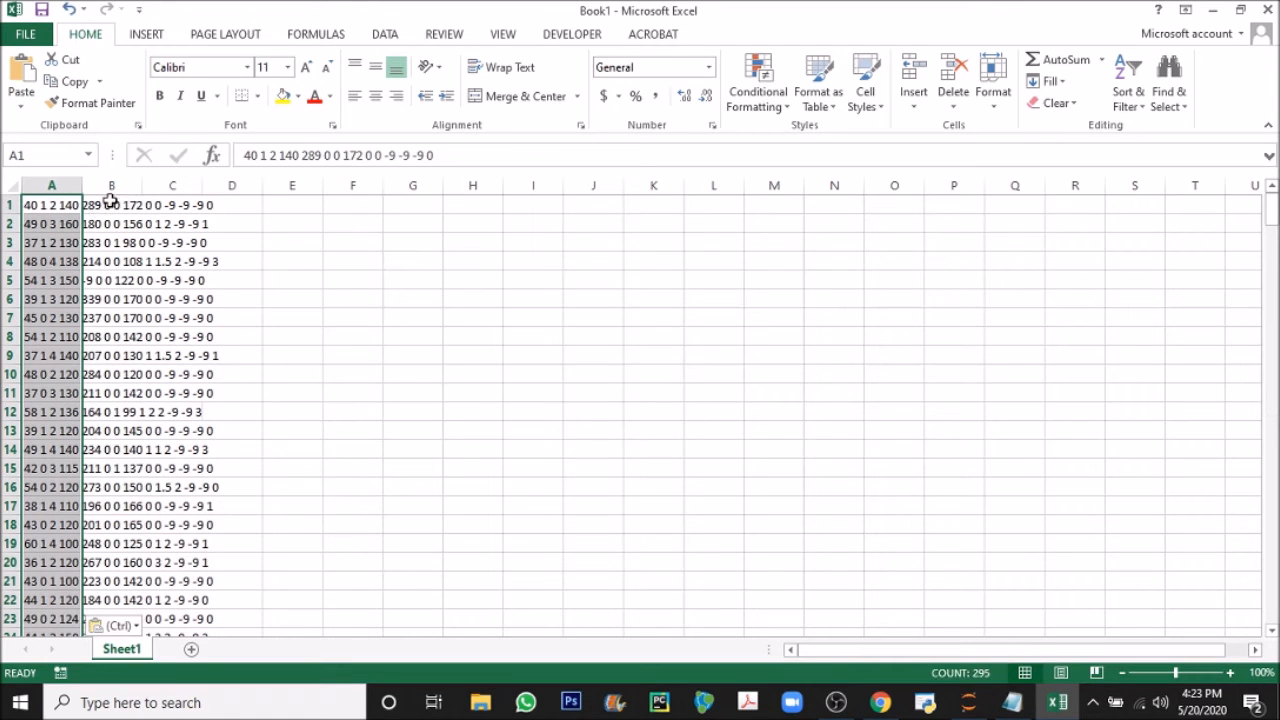
{"action": "left_click_drag", "start_coordinate": [84, 190], "coordinate": [251, 188]}
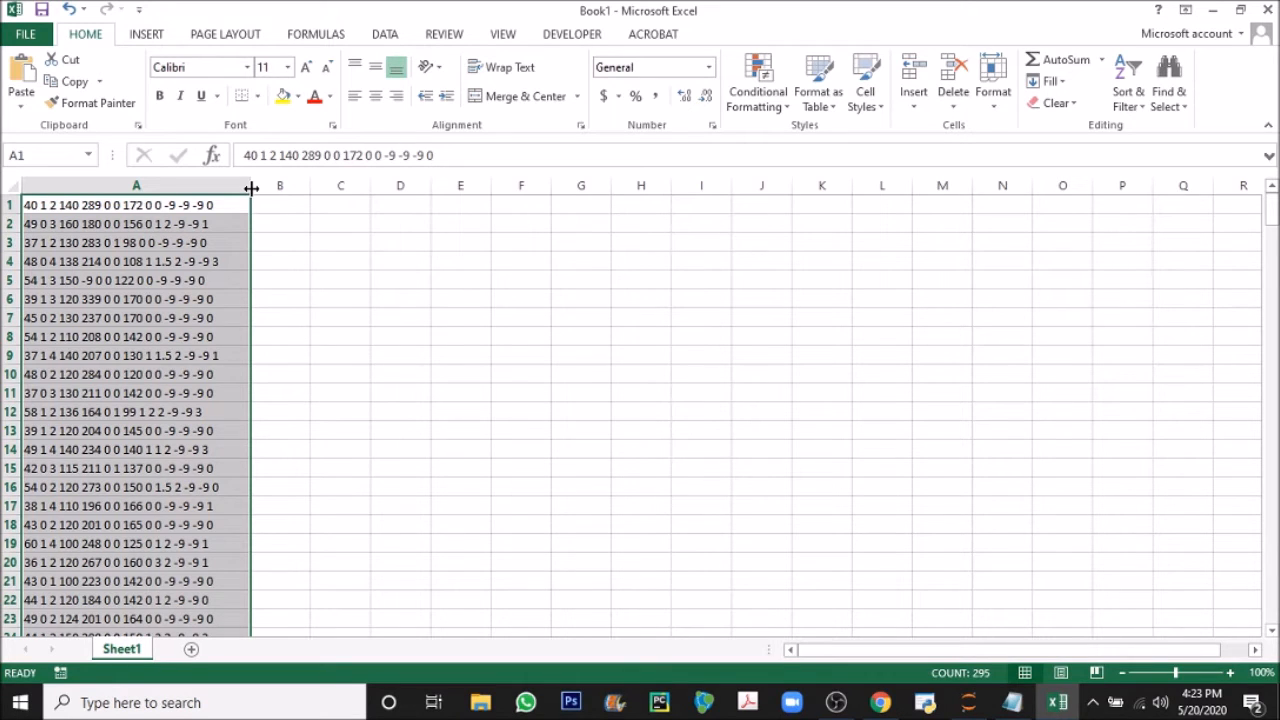
{"action": "left_click", "coordinate": [405, 319]}
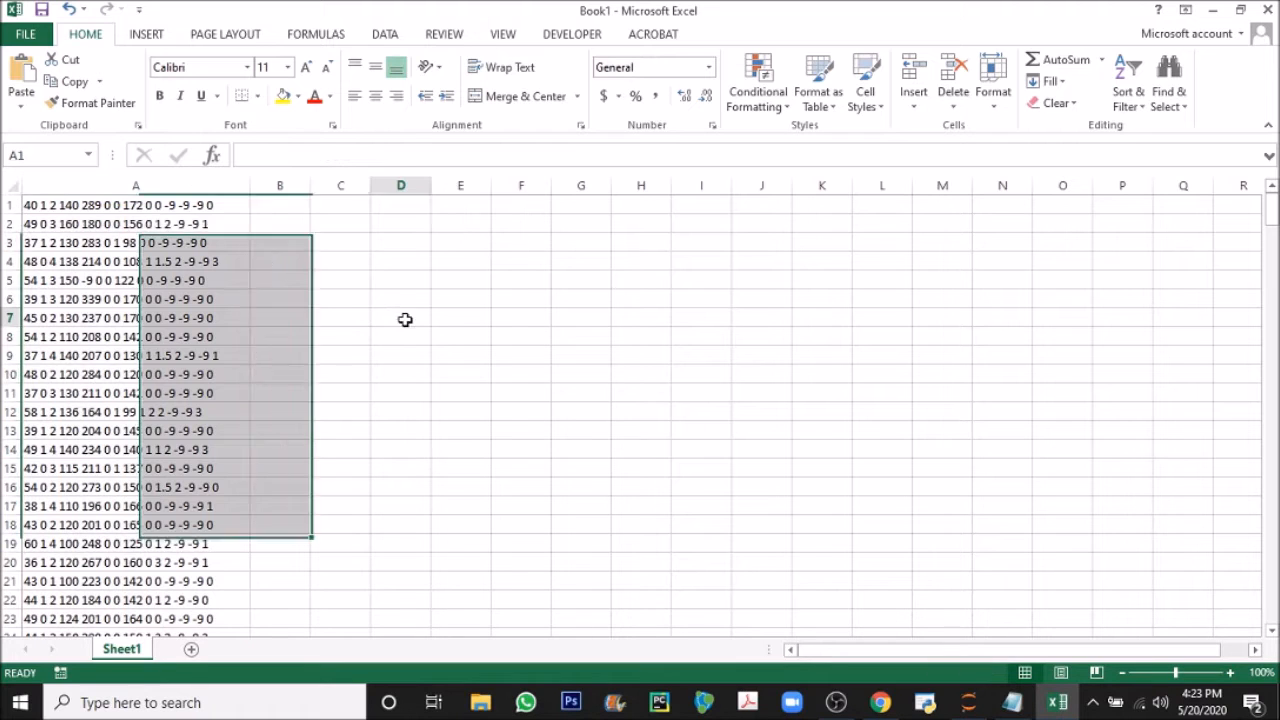
Start Text to Columns on the whole of column A with the Delimited data type
{"action": "left_click", "coordinate": [164, 184]}
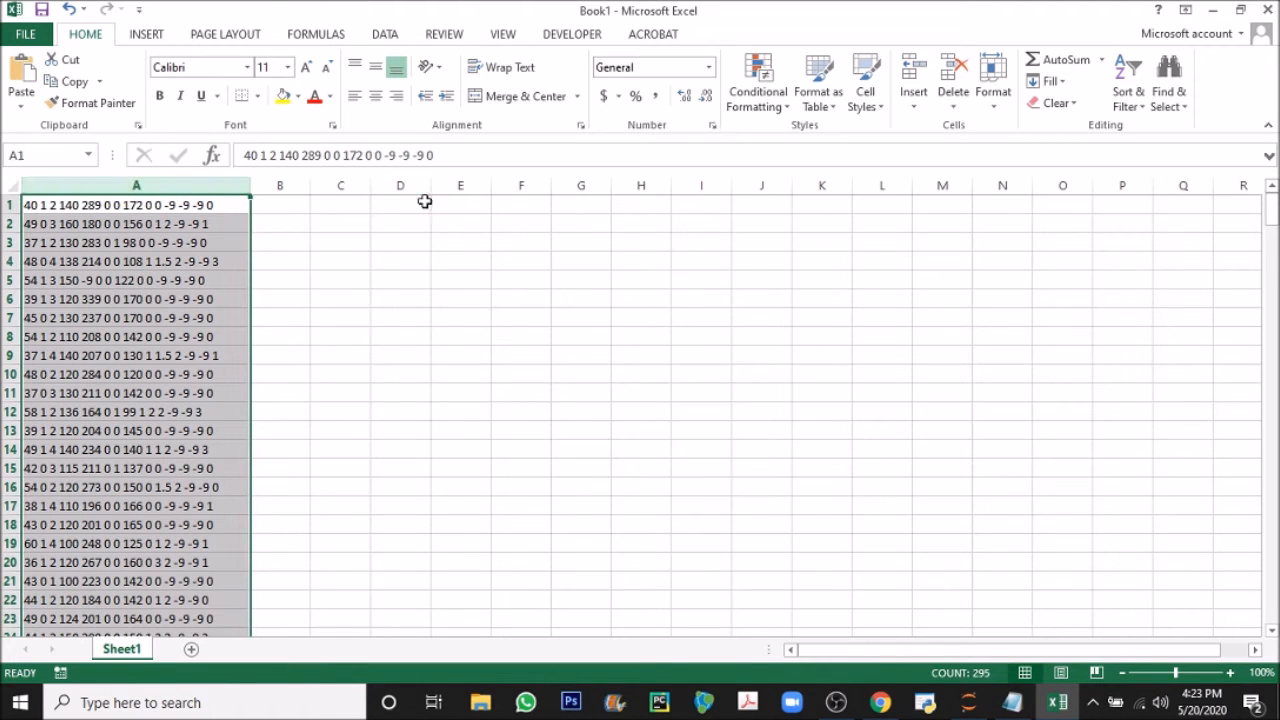
{"action": "left_click", "coordinate": [388, 36]}
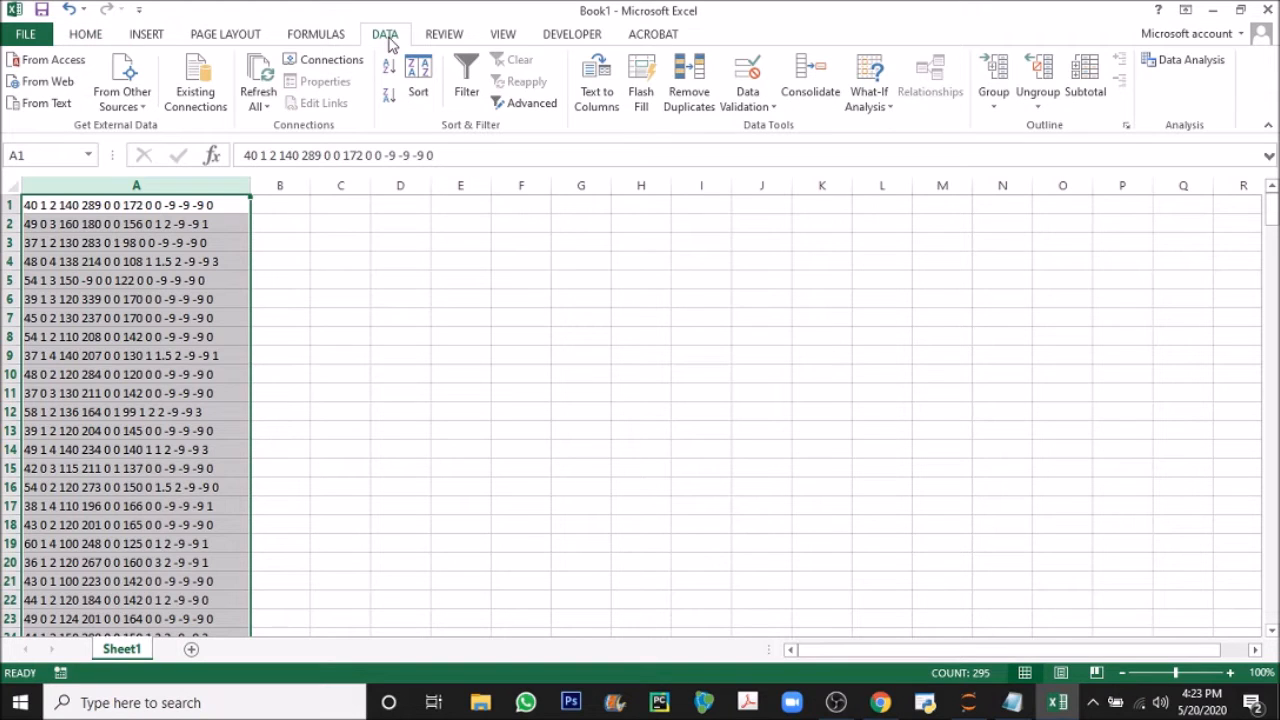
{"action": "left_click", "coordinate": [596, 106]}
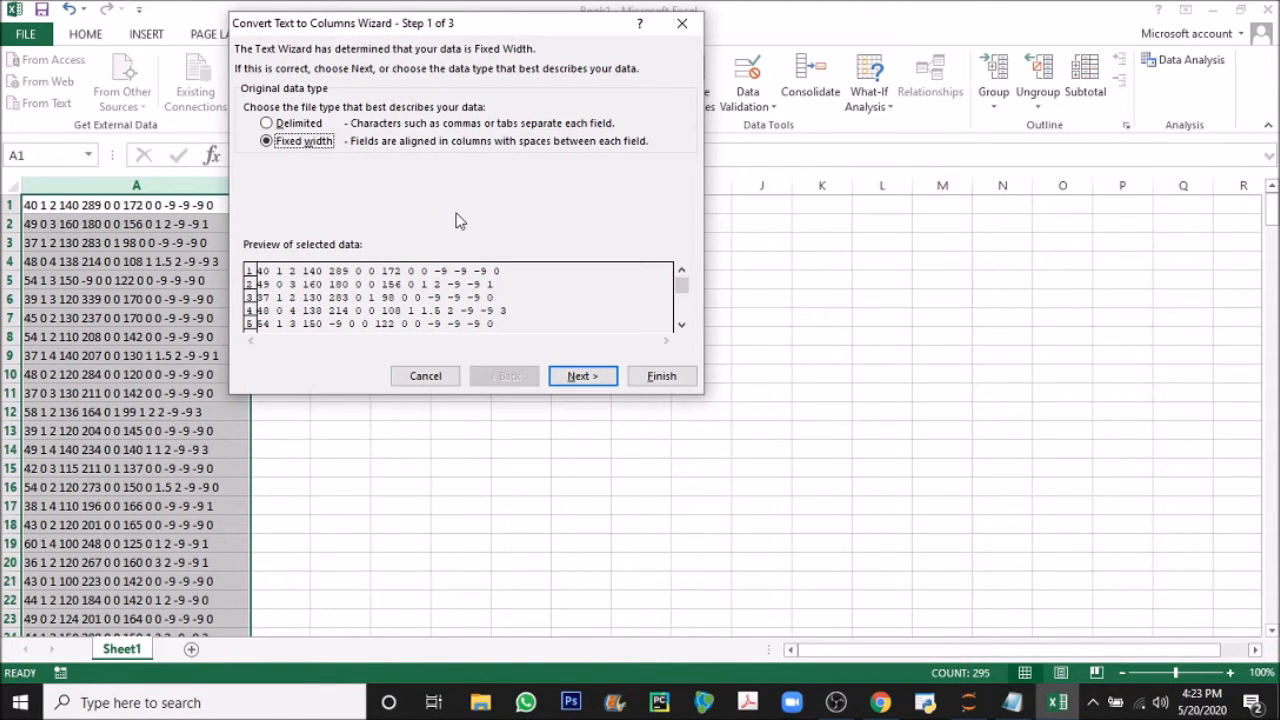
{"action": "left_click", "coordinate": [296, 123]}
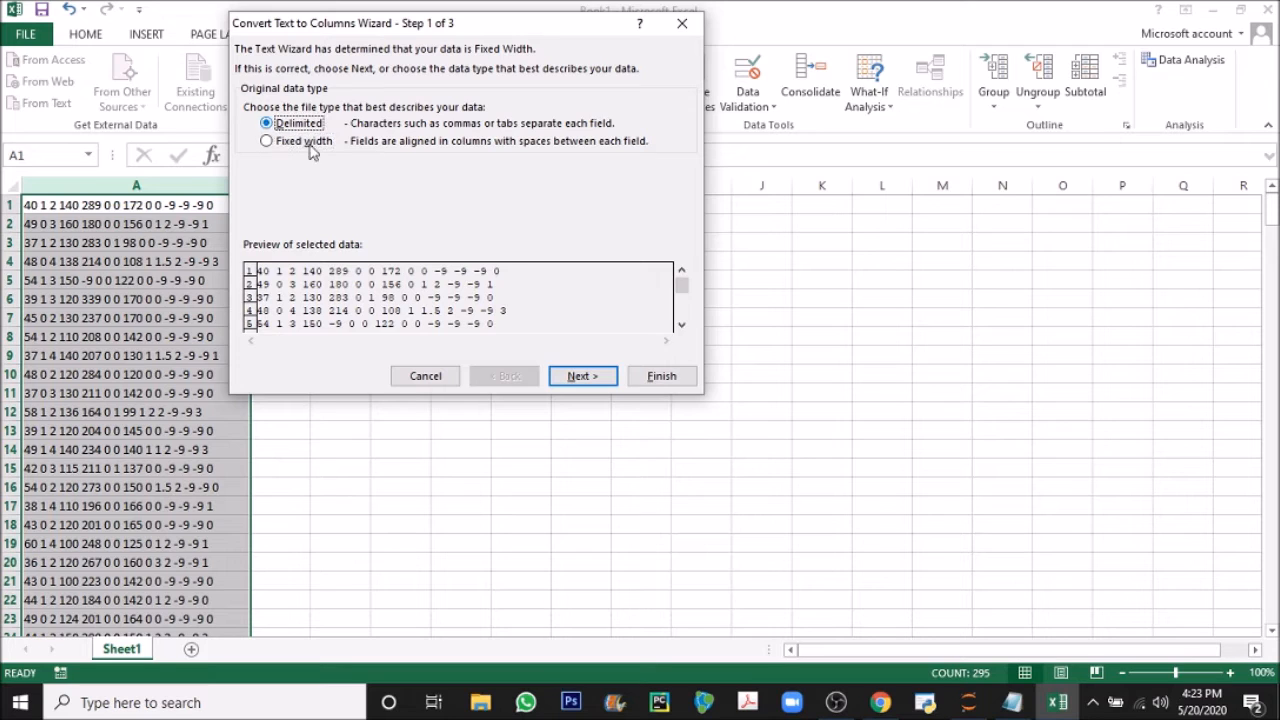
{"action": "left_click", "coordinate": [586, 380]}
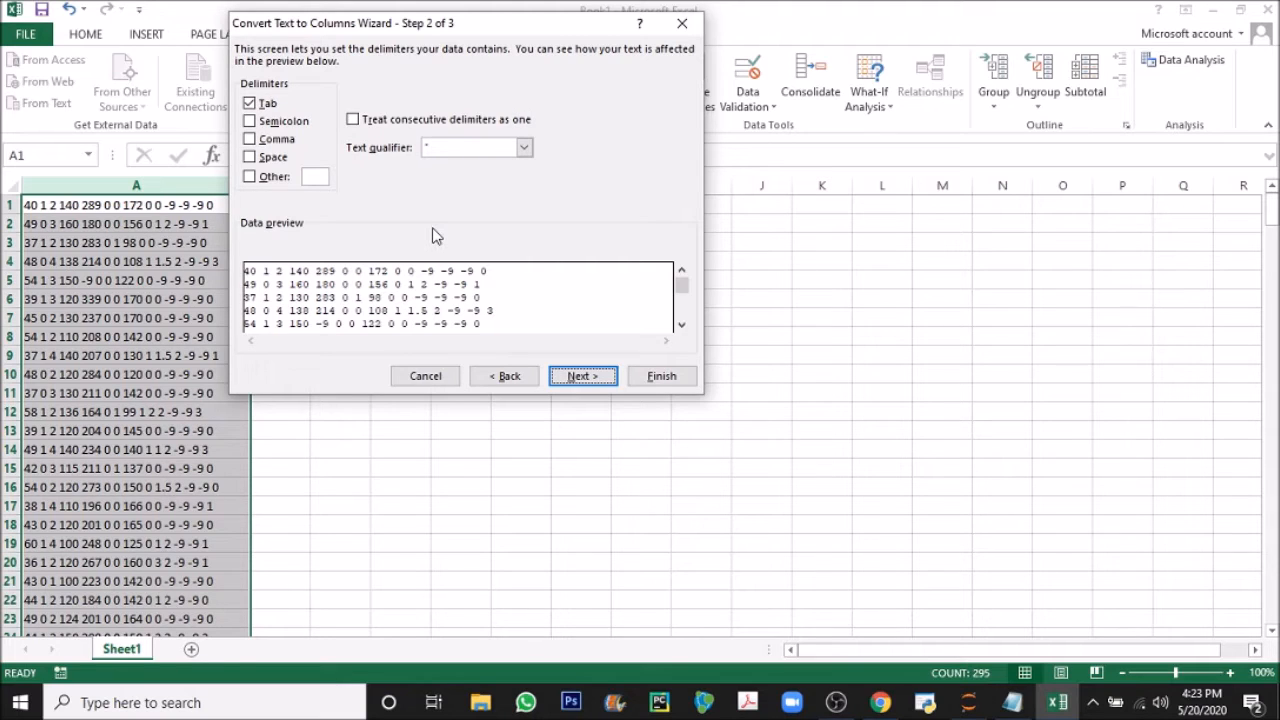
Replace the Tab delimiter with a space entered as the Other delimiter, and continue to the column data format settings
{"action": "left_click", "coordinate": [249, 104]}
{"action": "left_click", "coordinate": [262, 177]}
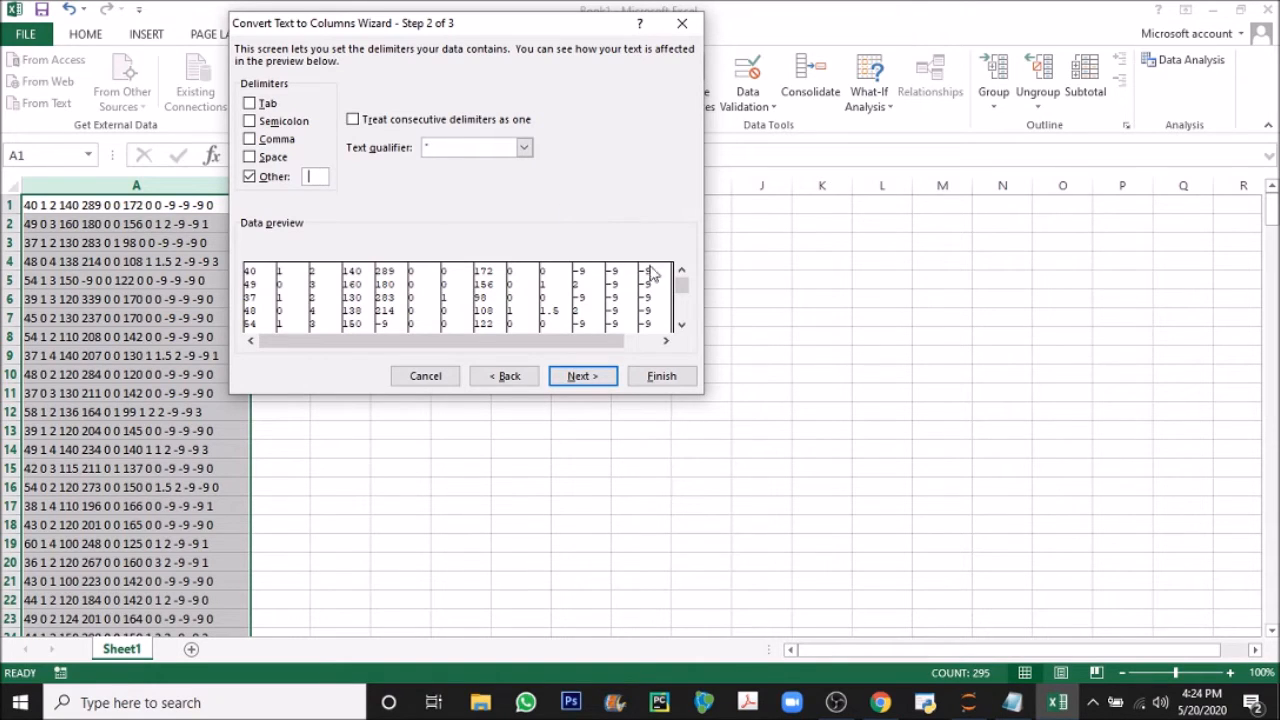
{"action": "left_click", "coordinate": [524, 148]}
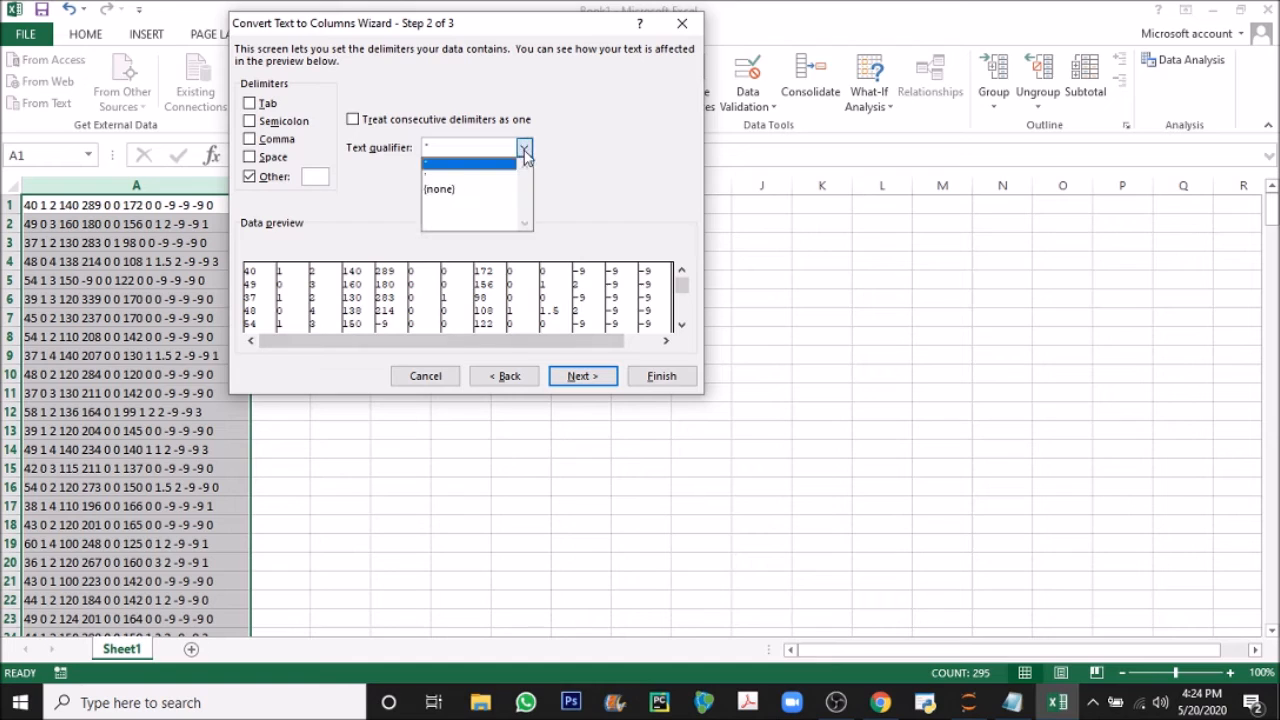
{"action": "left_click", "coordinate": [524, 150]}
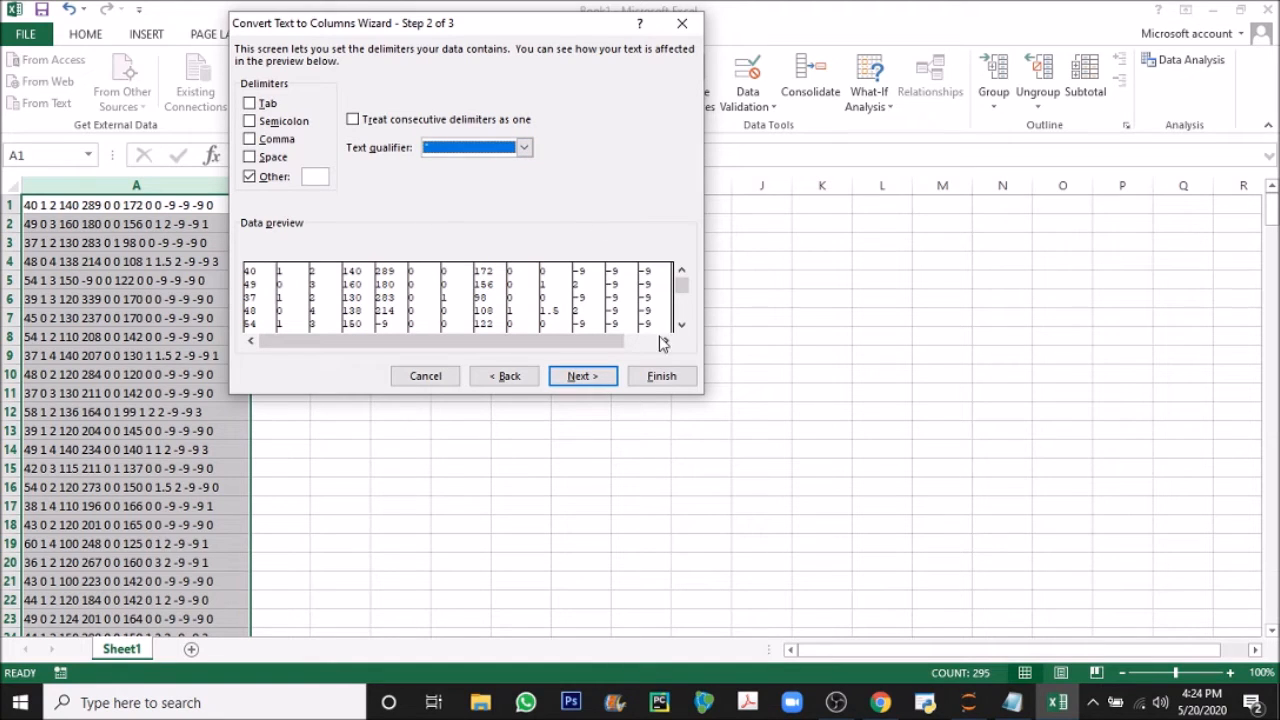
{"action": "left_click", "coordinate": [606, 378]}
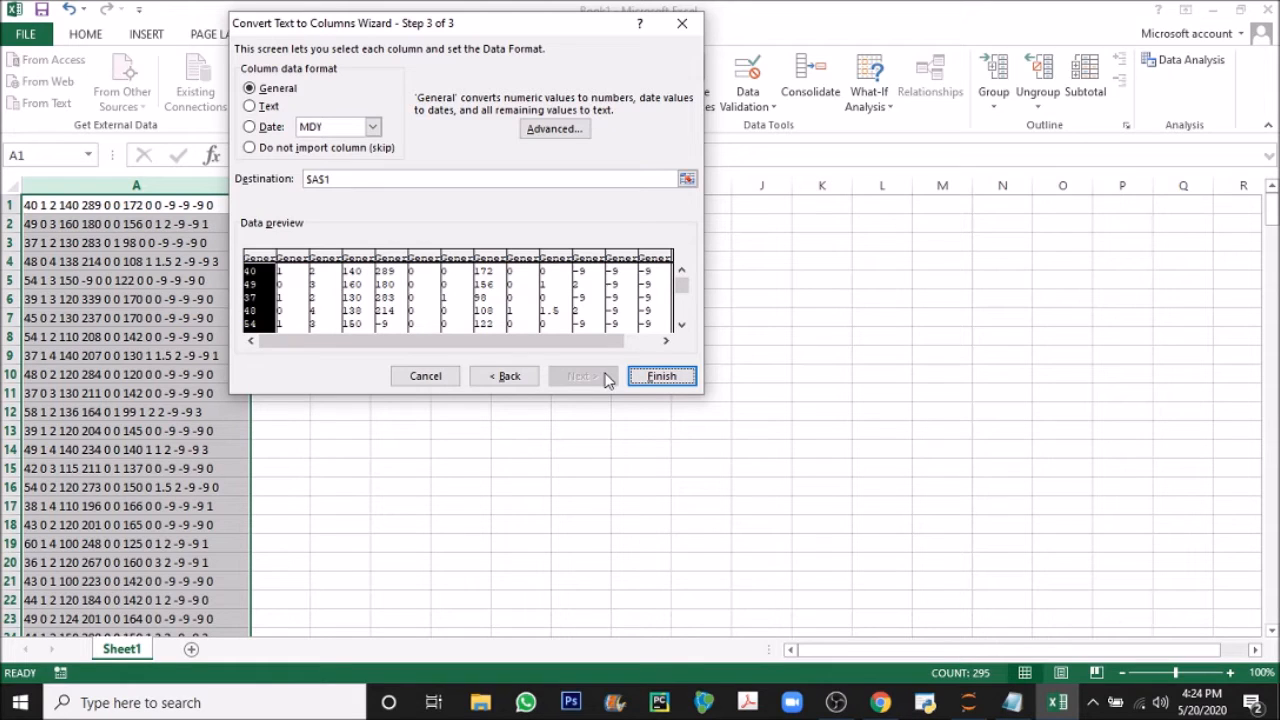
Review the wizard's data type and delimiter settings once more and return to its final page
{"action": "left_click", "coordinate": [515, 376]}
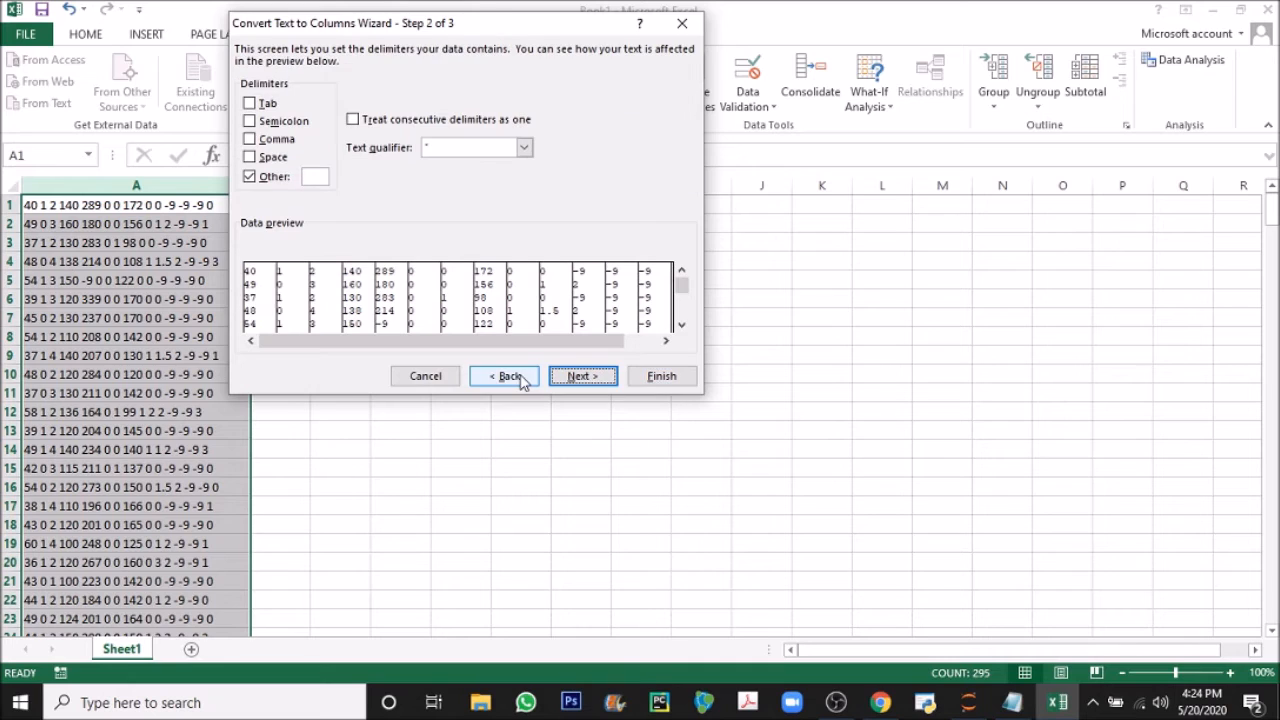
{"action": "left_click", "coordinate": [505, 376]}
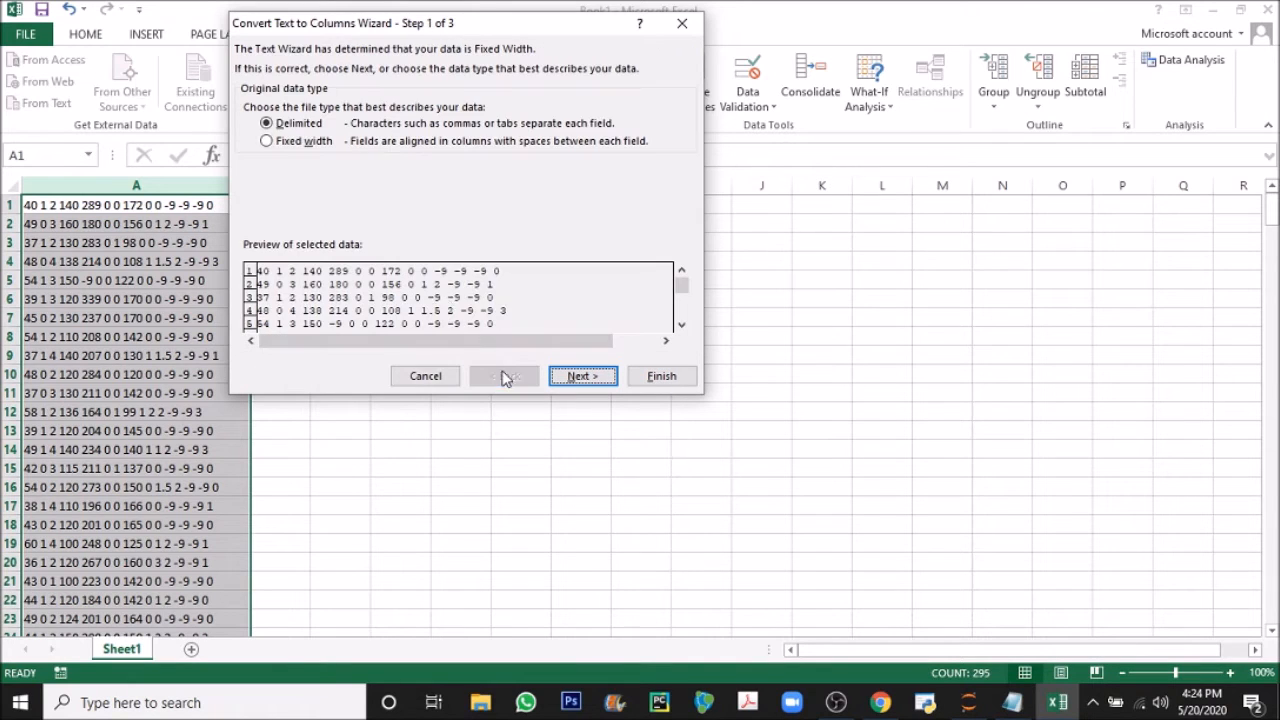
{"action": "left_click", "coordinate": [580, 376]}
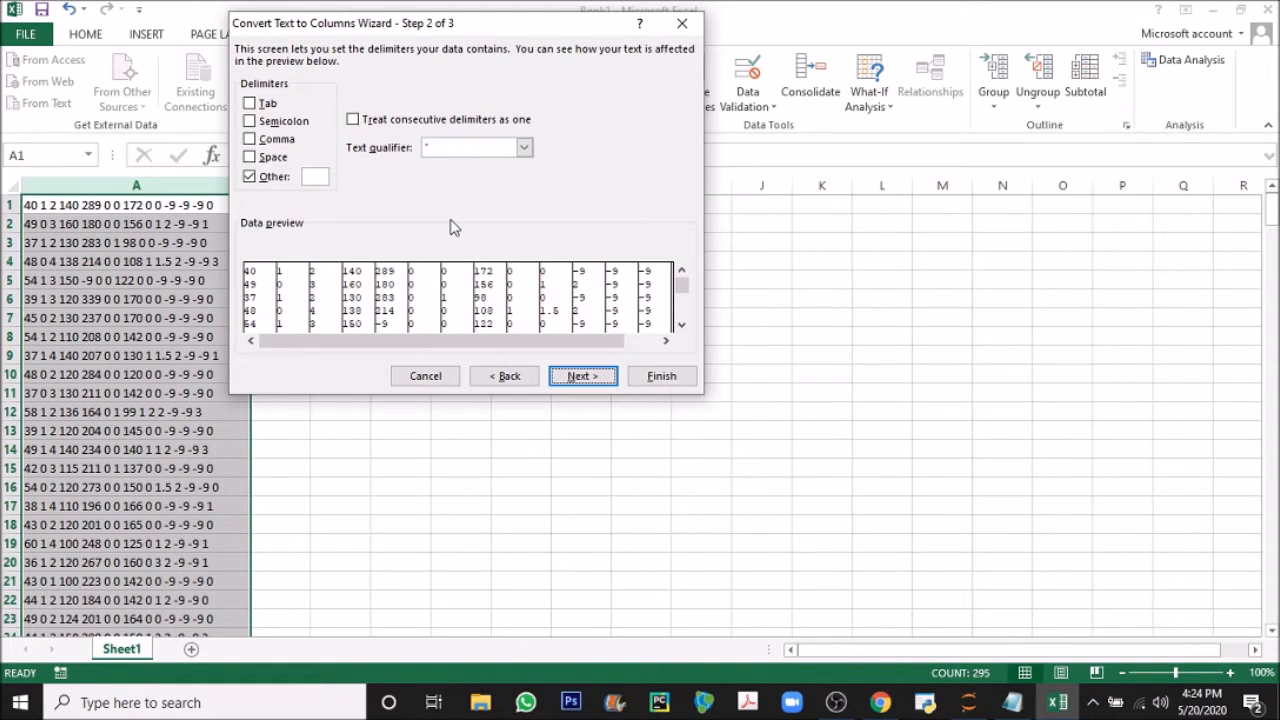
{"action": "left_click", "coordinate": [598, 375]}
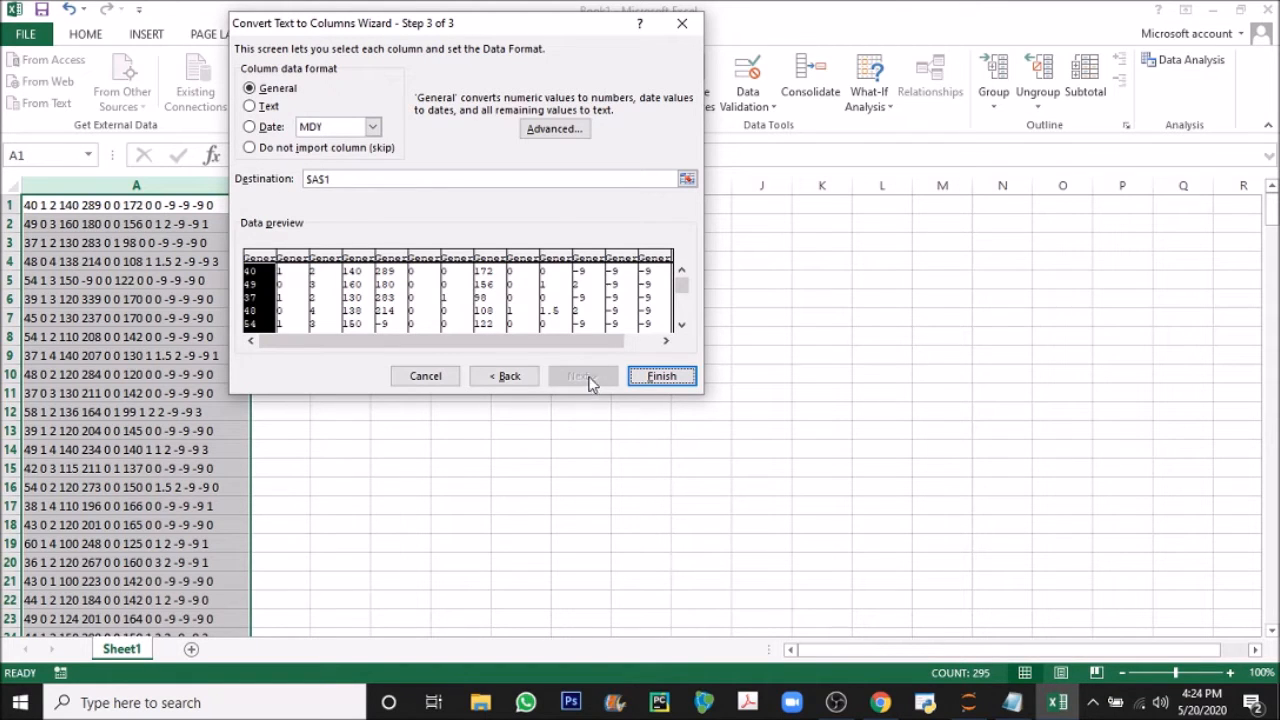
Complete the Text to Columns split of the dataset and narrow column A to suit its short values
{"action": "left_click", "coordinate": [651, 377]}
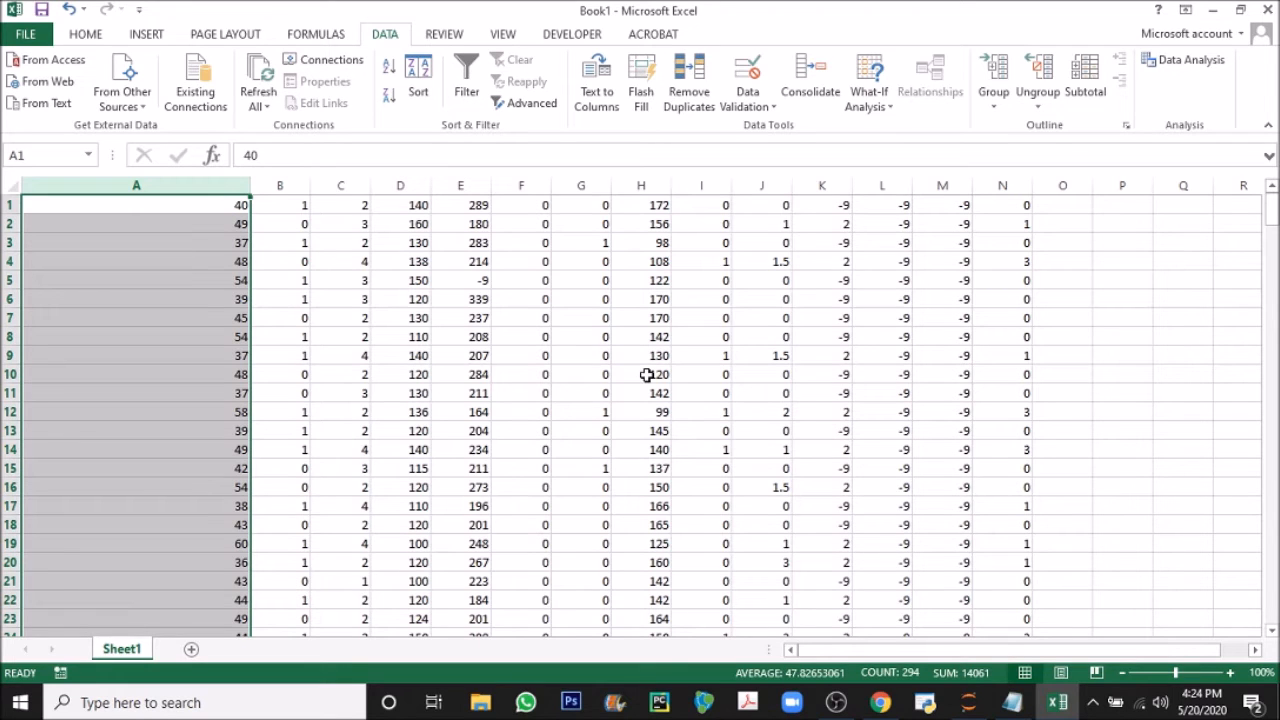
{"action": "left_click_drag", "start_coordinate": [251, 186], "coordinate": [117, 193]}
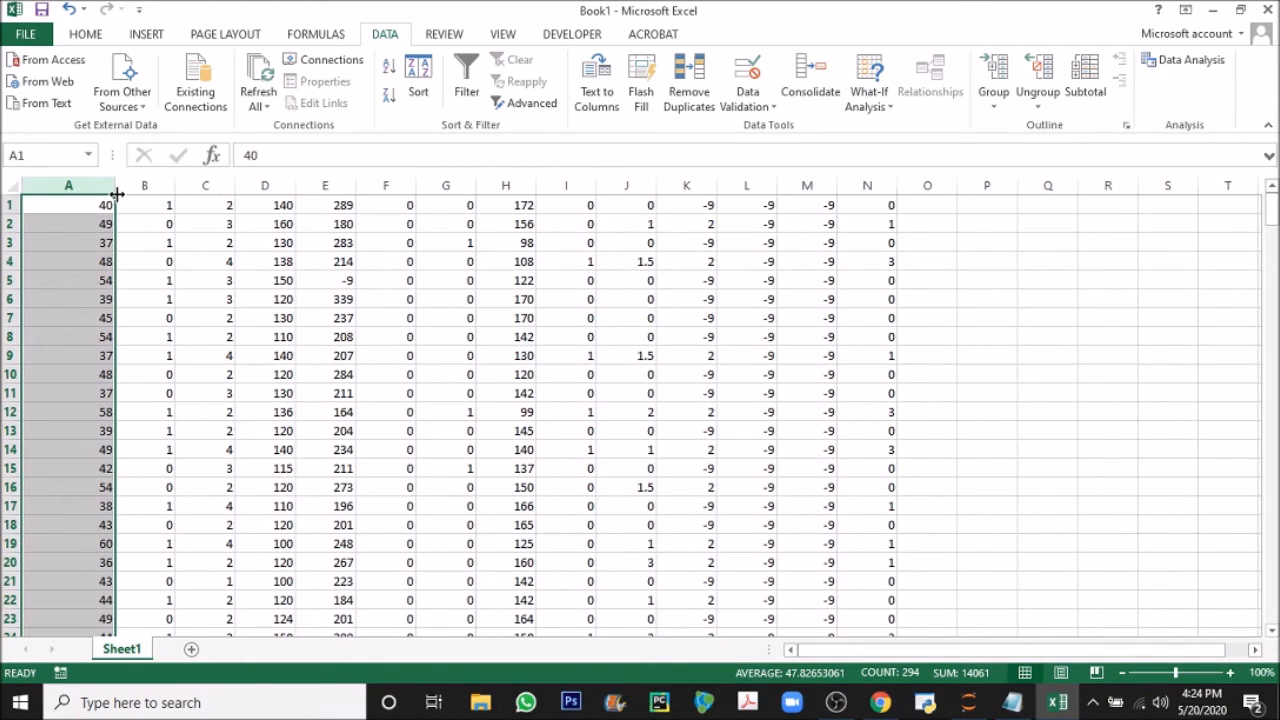
Save the workbook to the Desktop as Book1 in CSV (Comma delimited) format, keeping that format despite lost features
{"action": "left_click", "coordinate": [25, 33]}
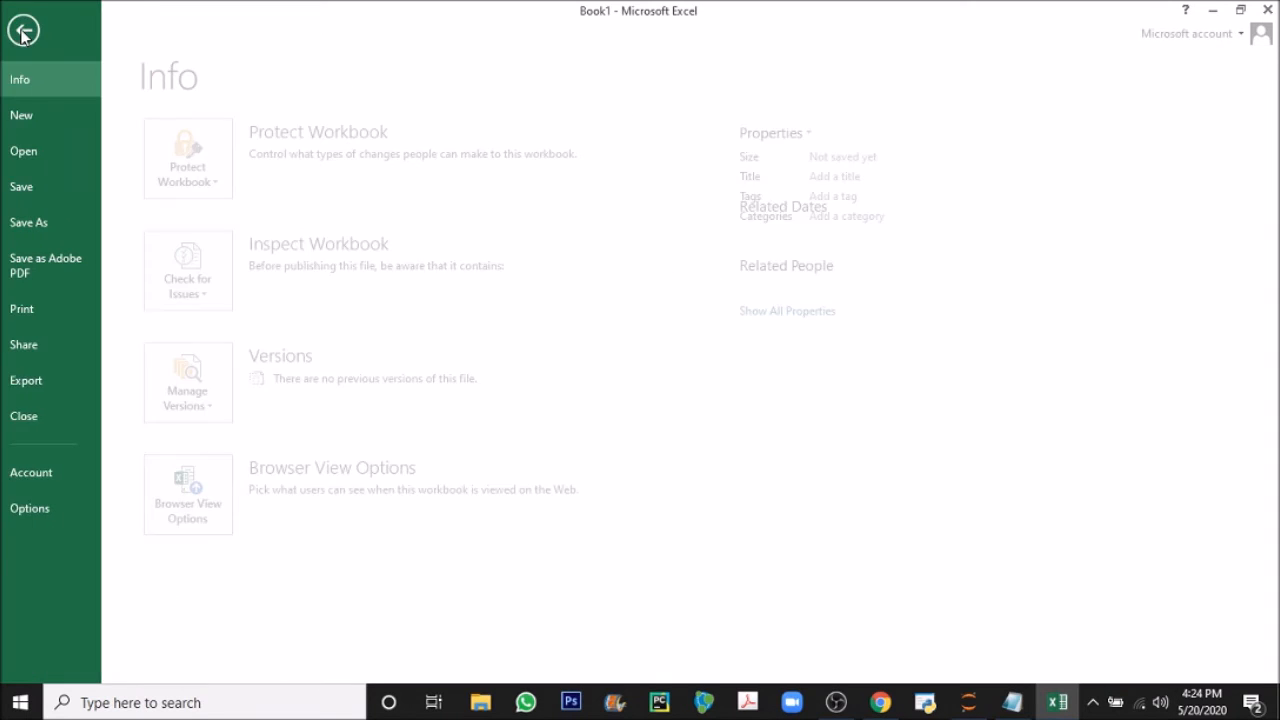
{"action": "left_click", "coordinate": [58, 219]}
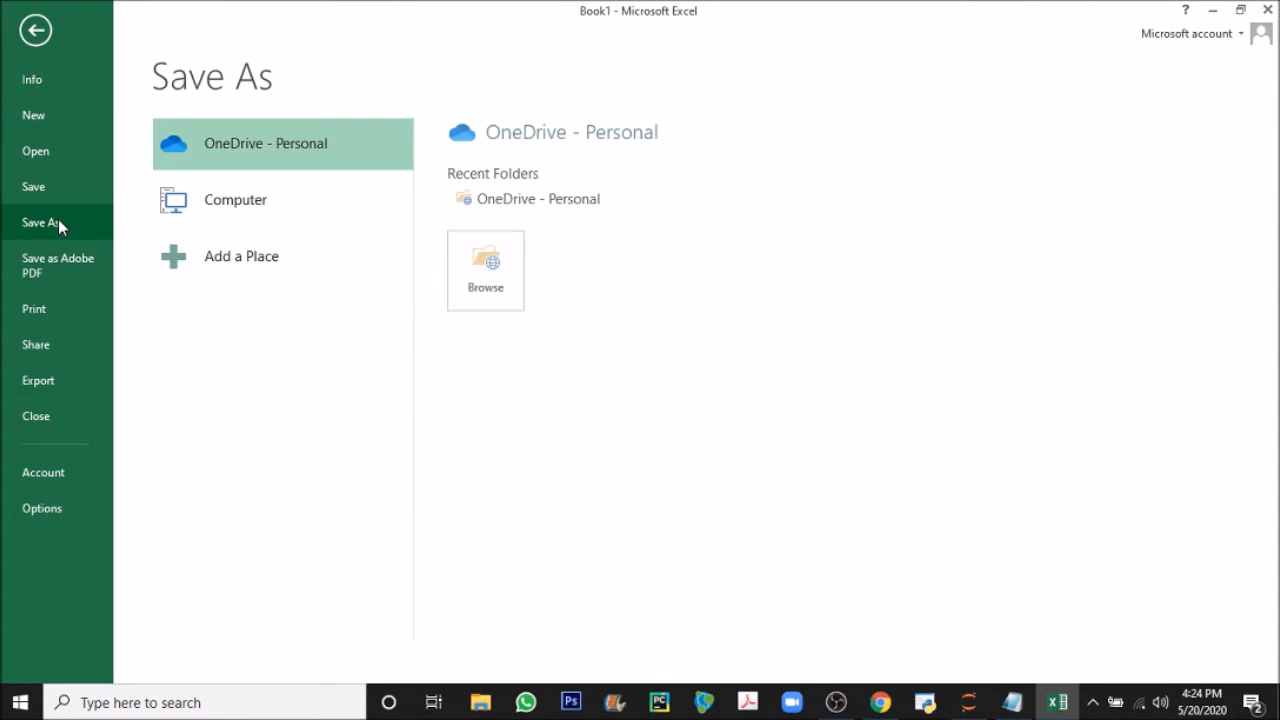
{"action": "left_click", "coordinate": [250, 201]}
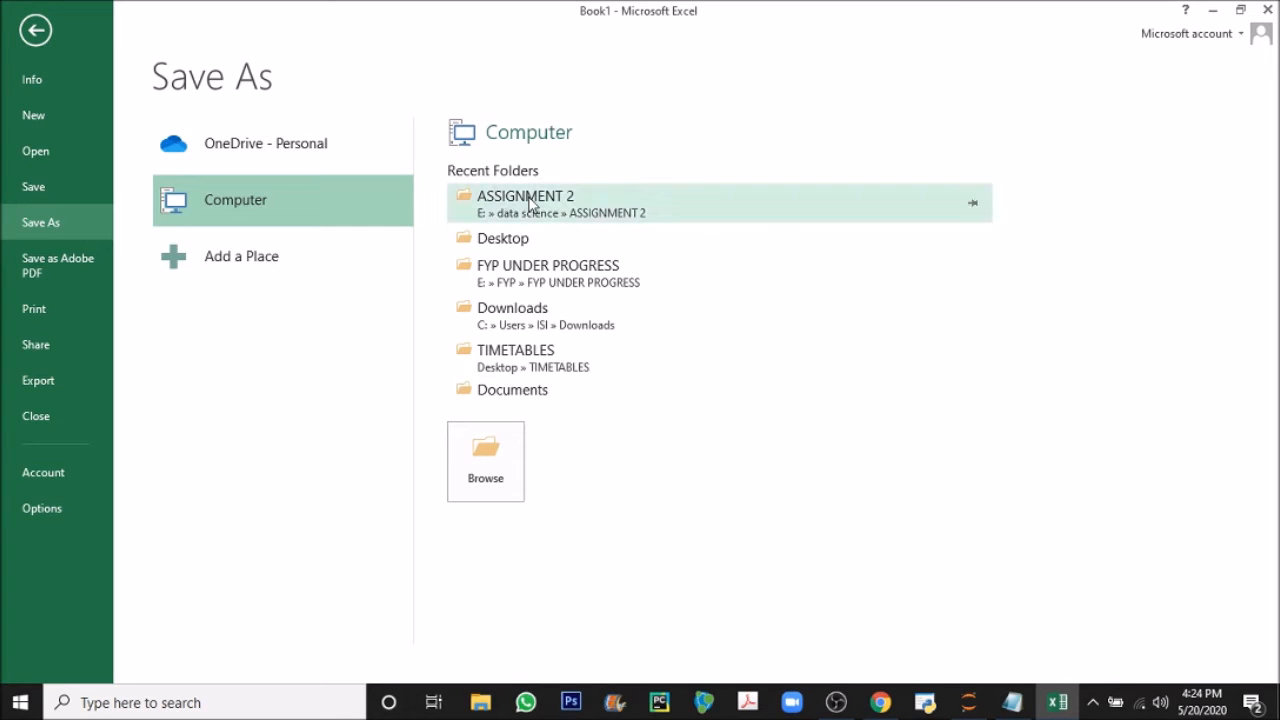
{"action": "left_click", "coordinate": [510, 238]}
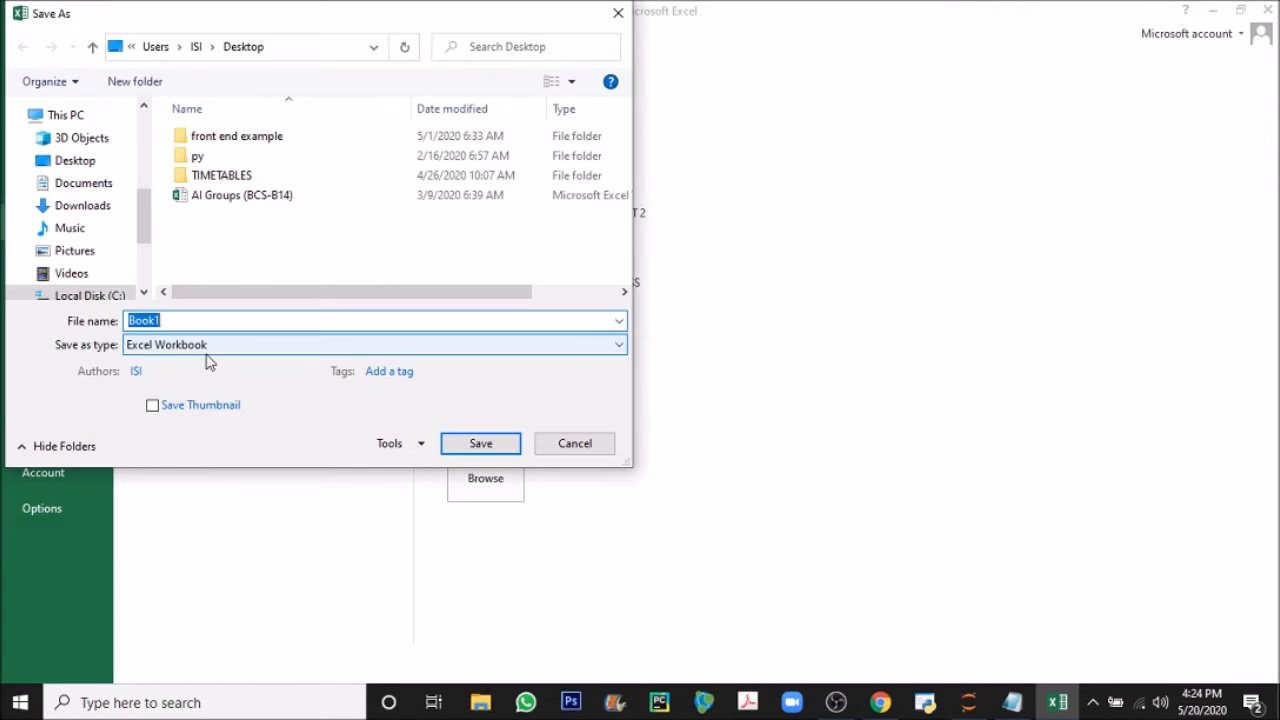
{"action": "left_click", "coordinate": [243, 348]}
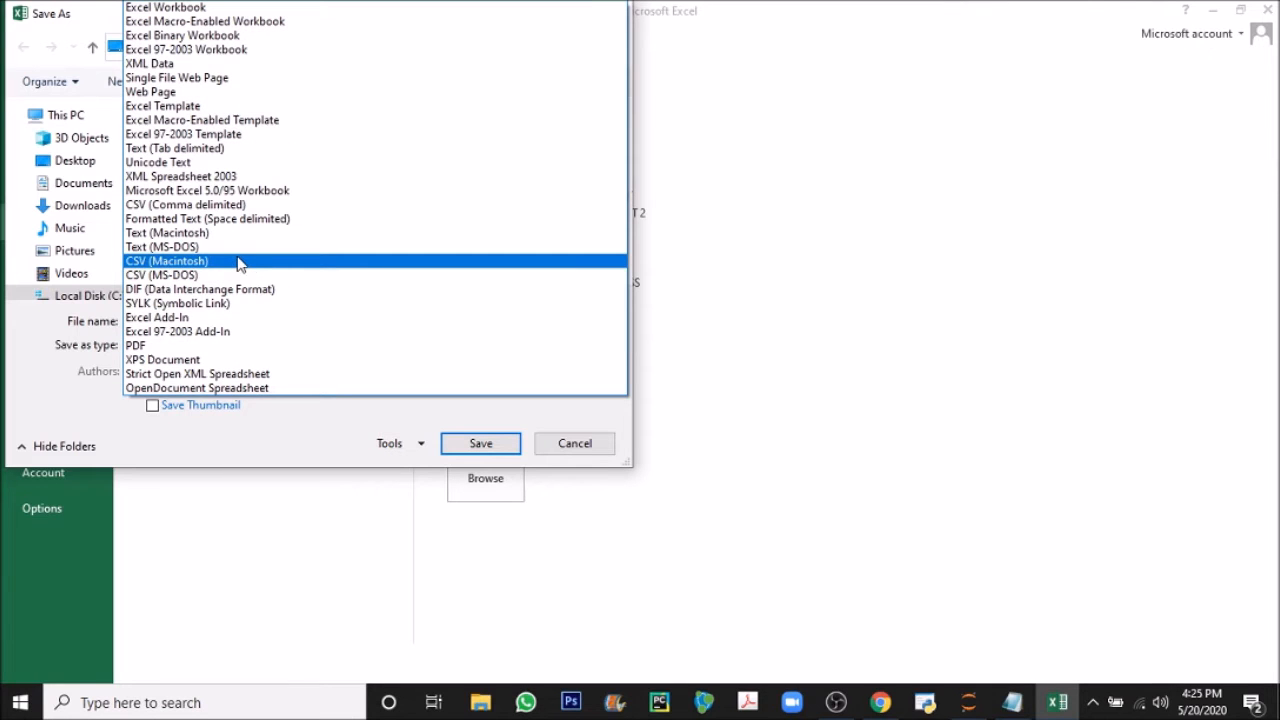
{"action": "left_click", "coordinate": [220, 204]}
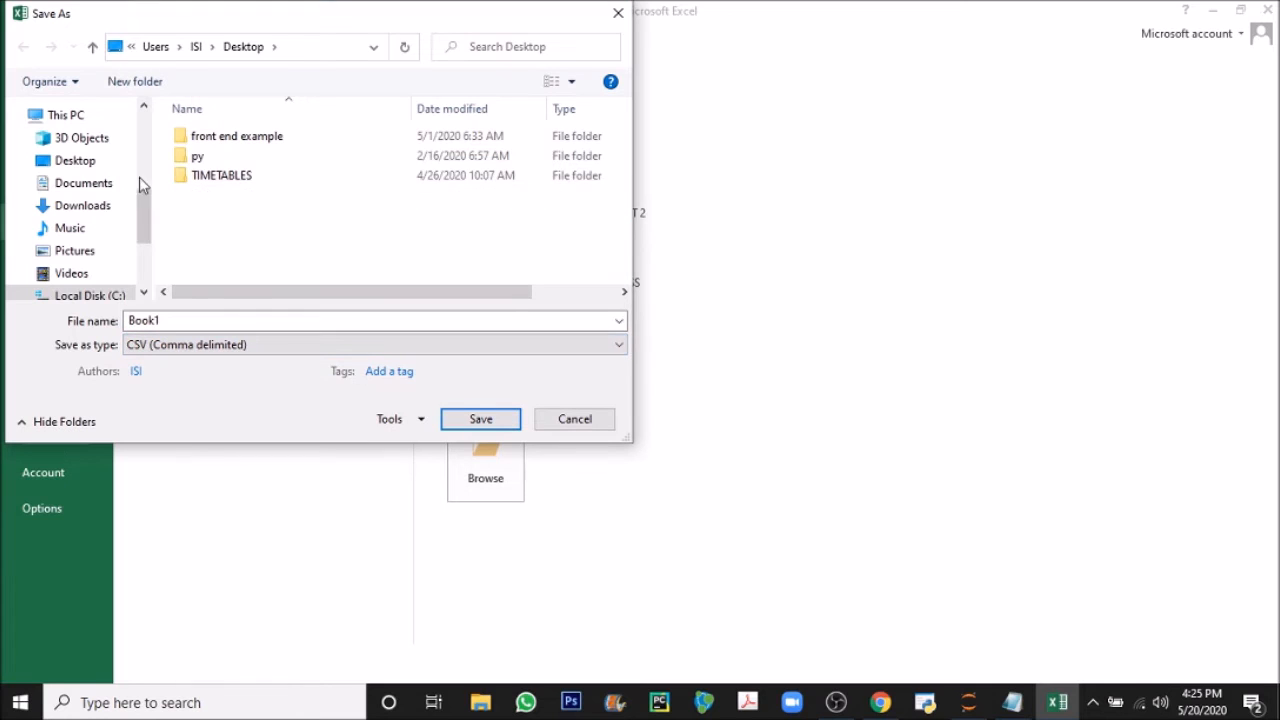
{"action": "left_click", "coordinate": [80, 162]}
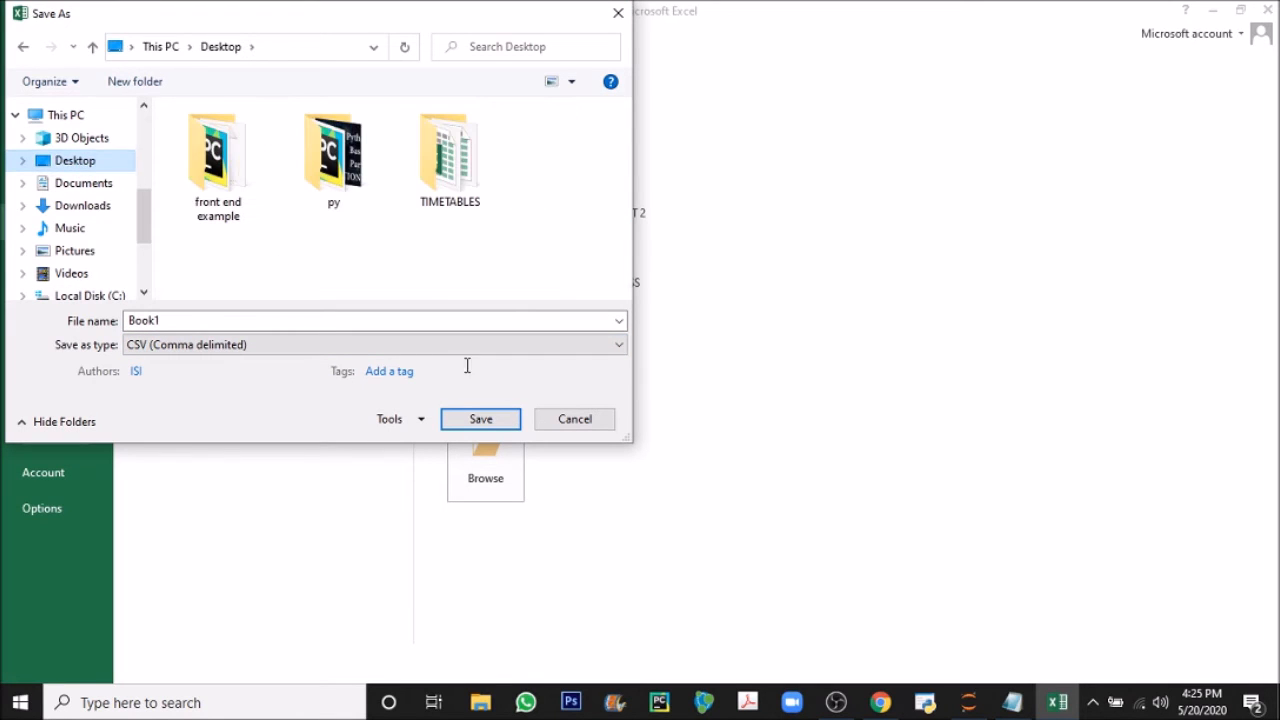
{"action": "left_click", "coordinate": [481, 424]}
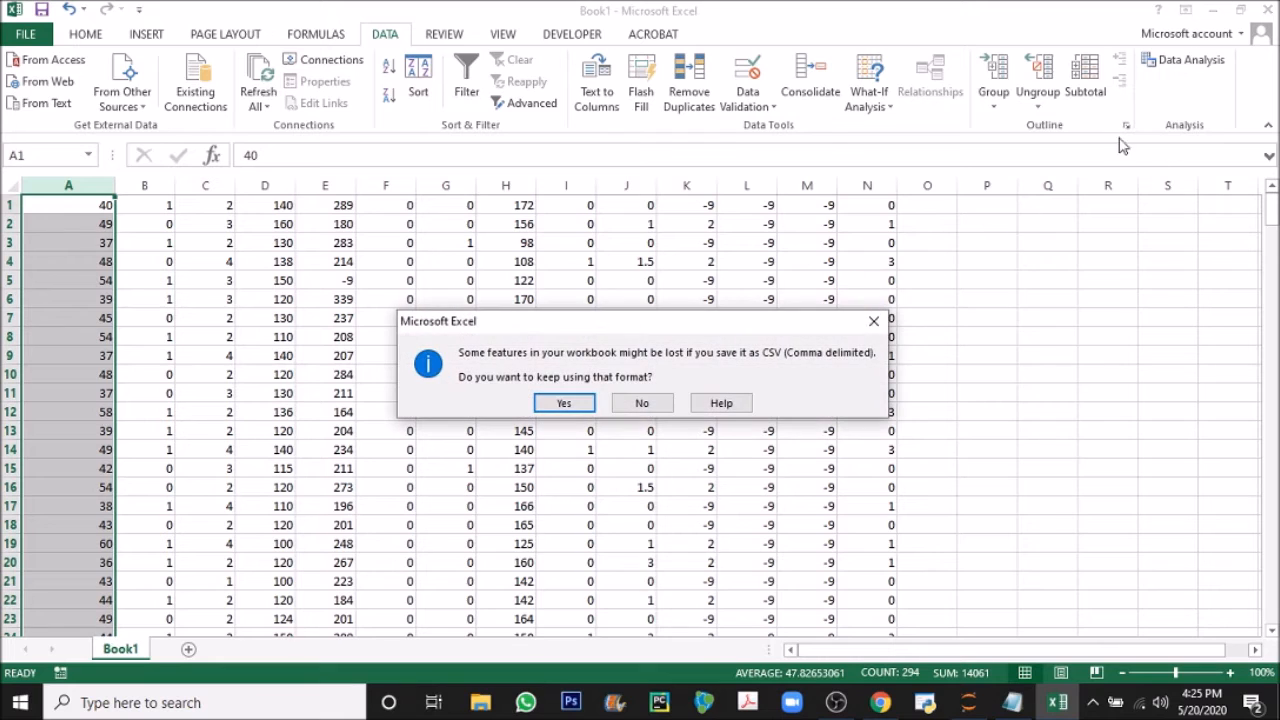
{"action": "left_click", "coordinate": [584, 405]}
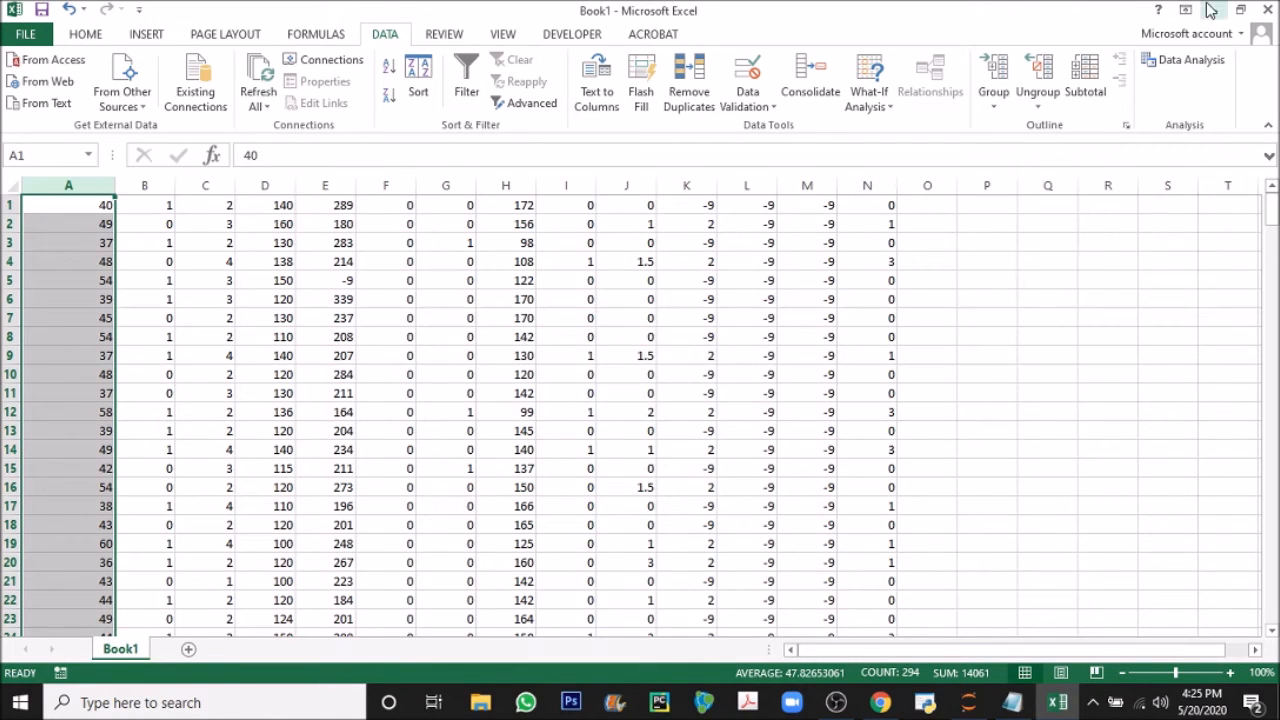
Close the Book1.csv workbook without saving any further changes
{"action": "left_click", "coordinate": [1265, 10]}
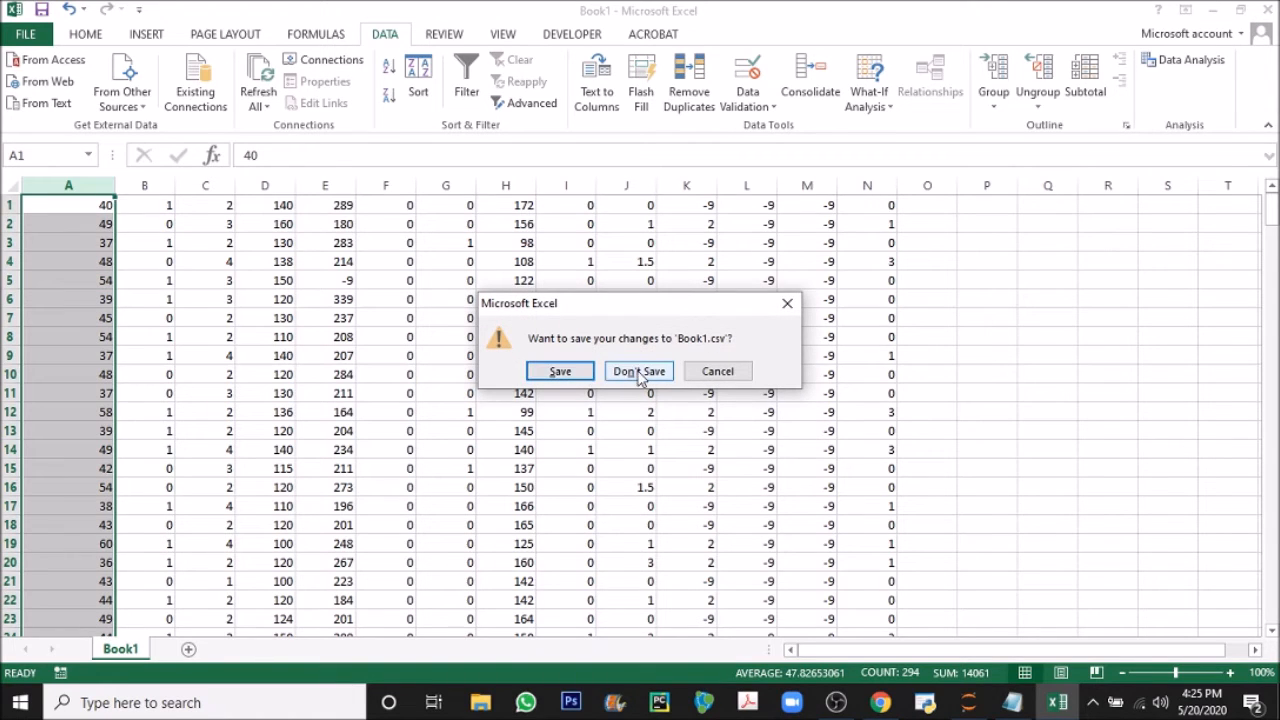
{"action": "left_click", "coordinate": [566, 374]}
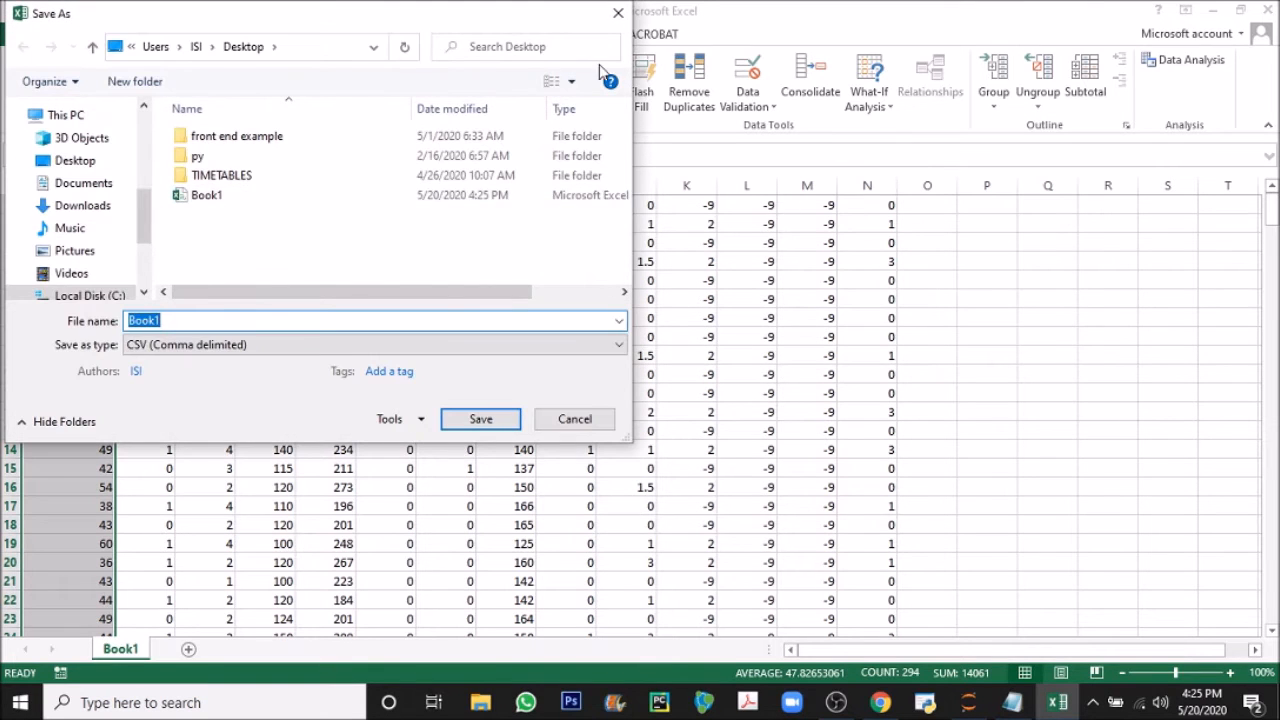
{"action": "key", "text": "Return"}
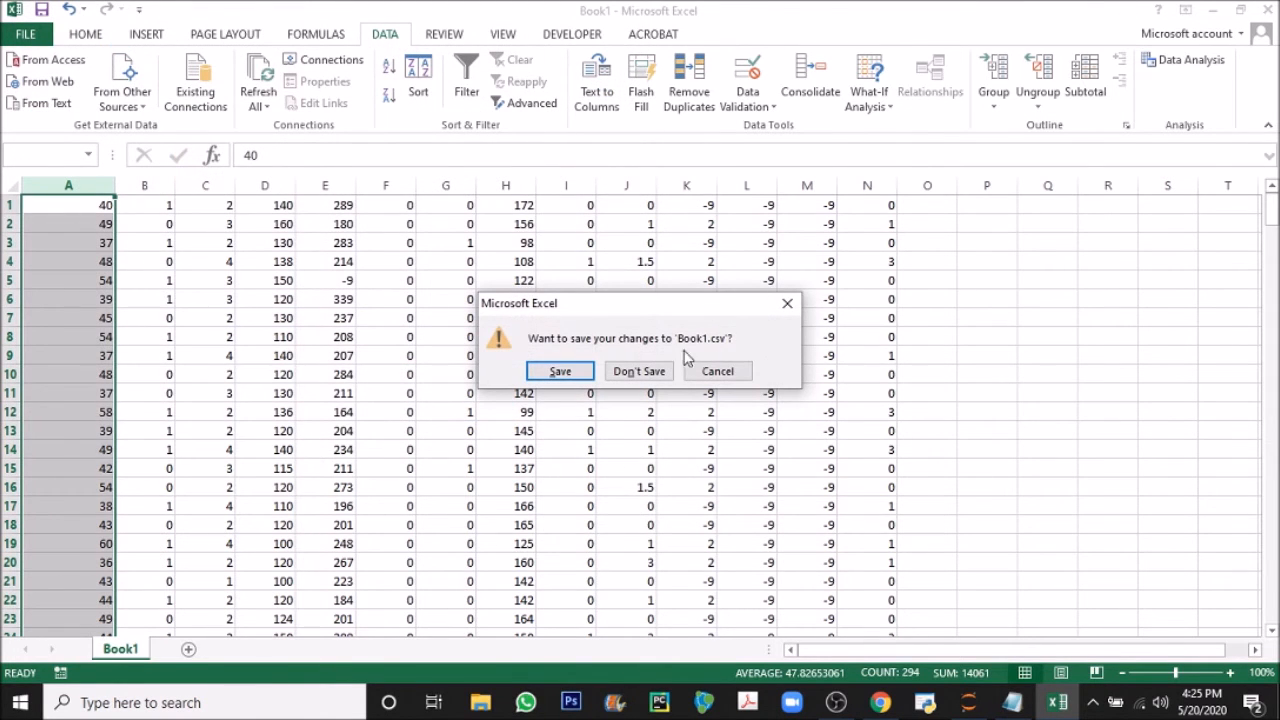
{"action": "left_click", "coordinate": [639, 371]}
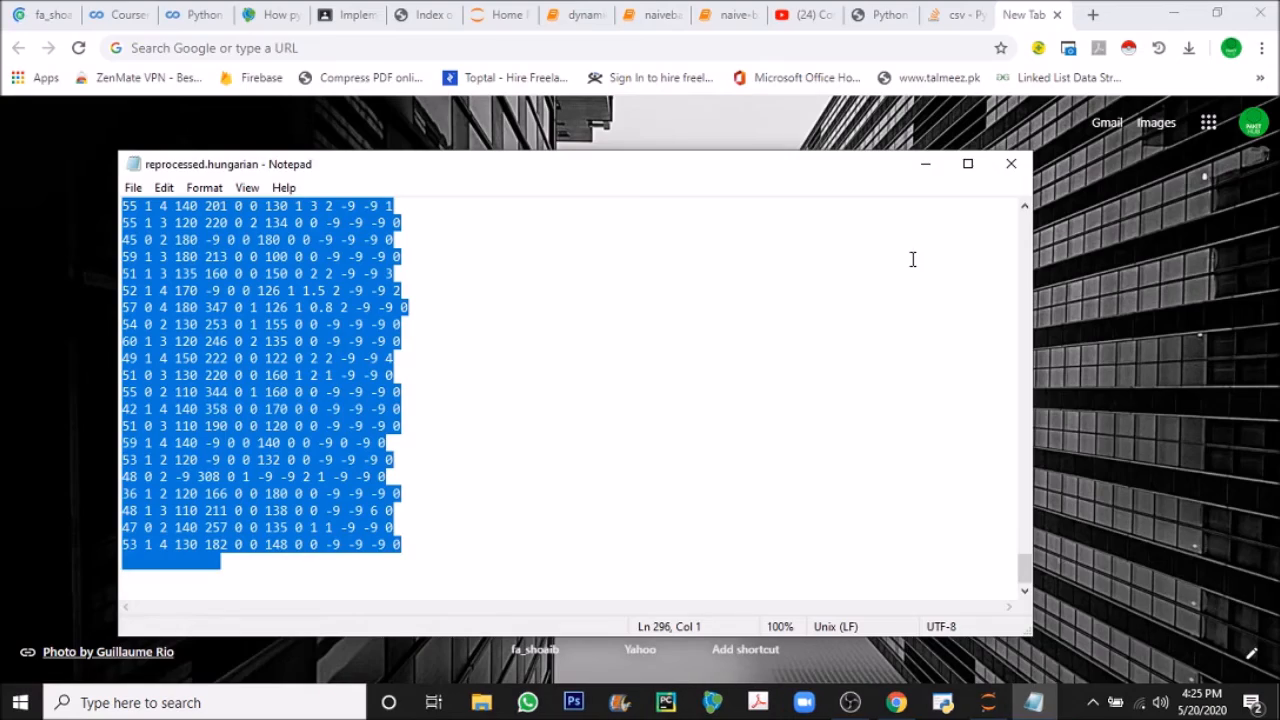
Minimise the browser, review the original space-separated reprocessed.hungarian data in Notepad from its first row, and close that file
{"action": "left_click", "coordinate": [1168, 14]}
{"action": "left_click", "coordinate": [929, 164]}
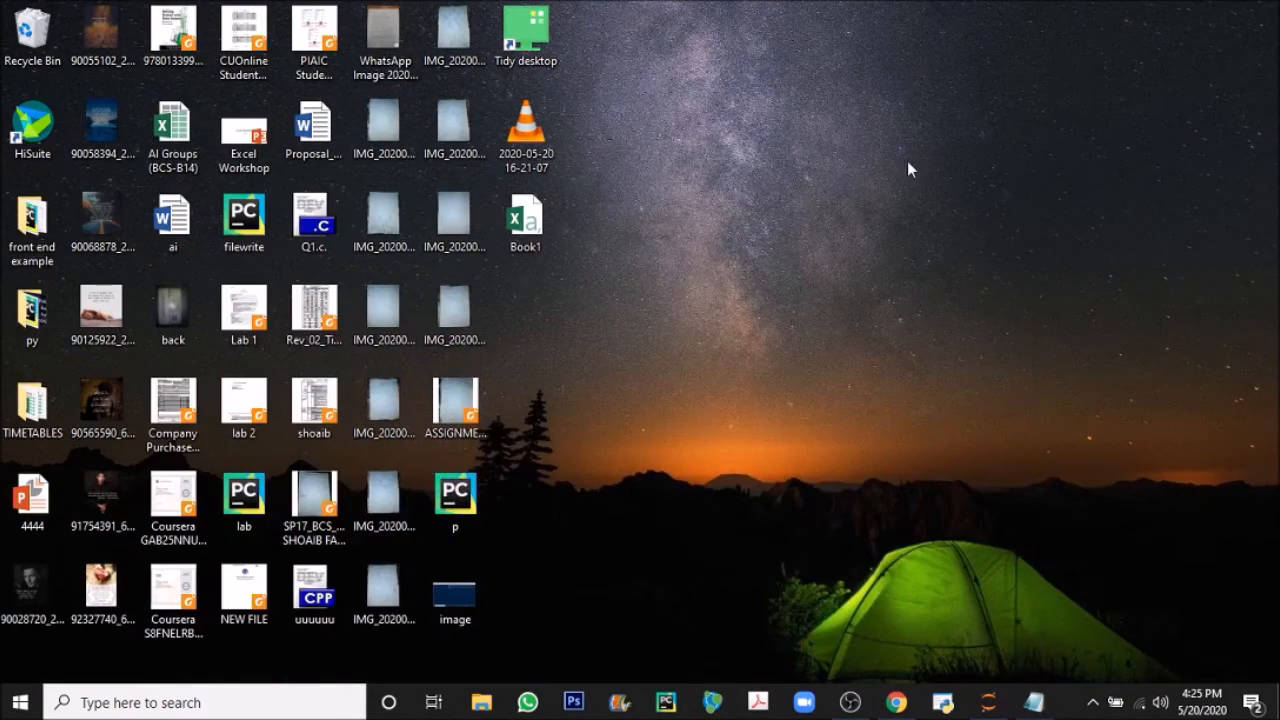
{"action": "left_click", "coordinate": [1036, 703]}
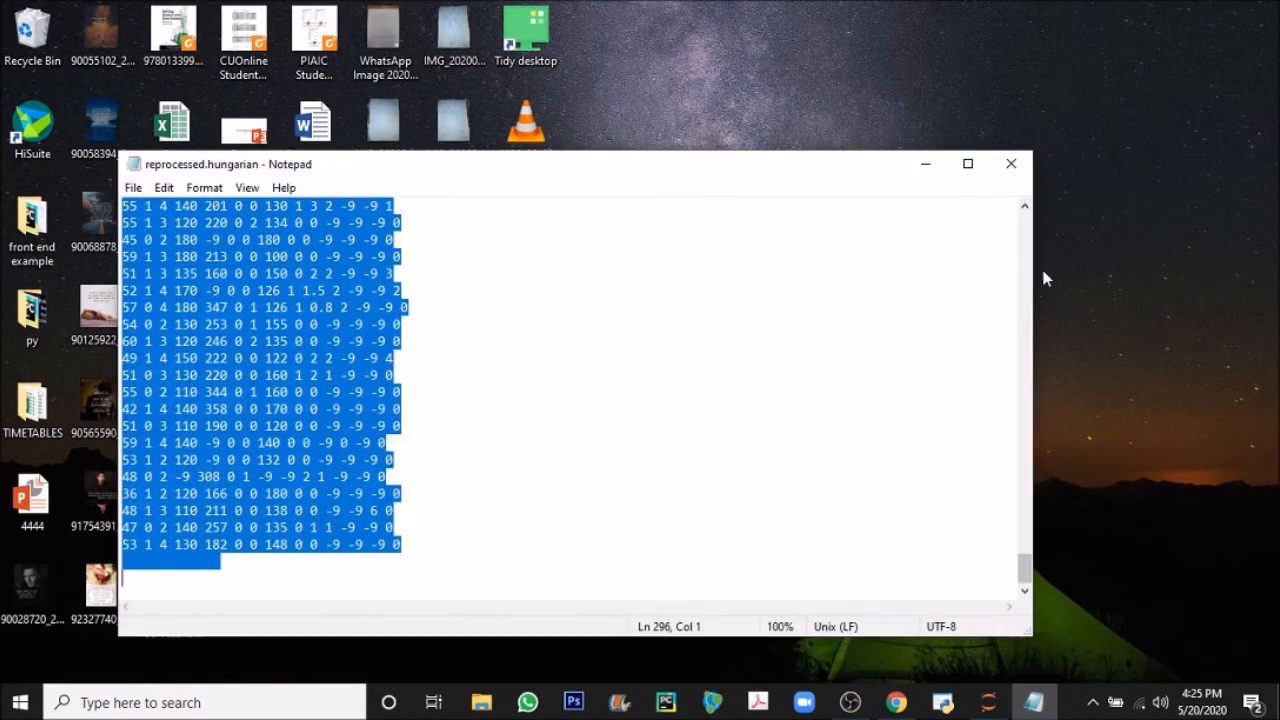
{"action": "key", "text": "ctrl+End"}
{"action": "left_click_drag", "start_coordinate": [1024, 568], "coordinate": [1016, 178]}
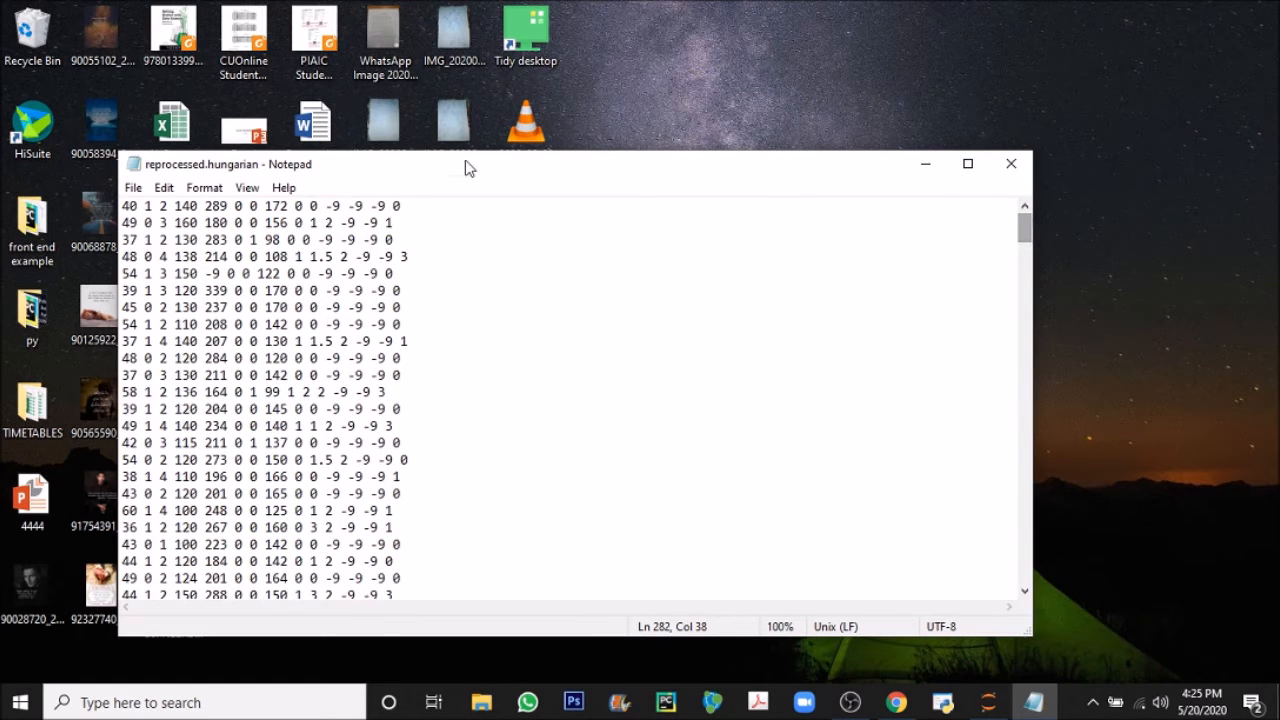
{"action": "left_click", "coordinate": [1011, 163]}
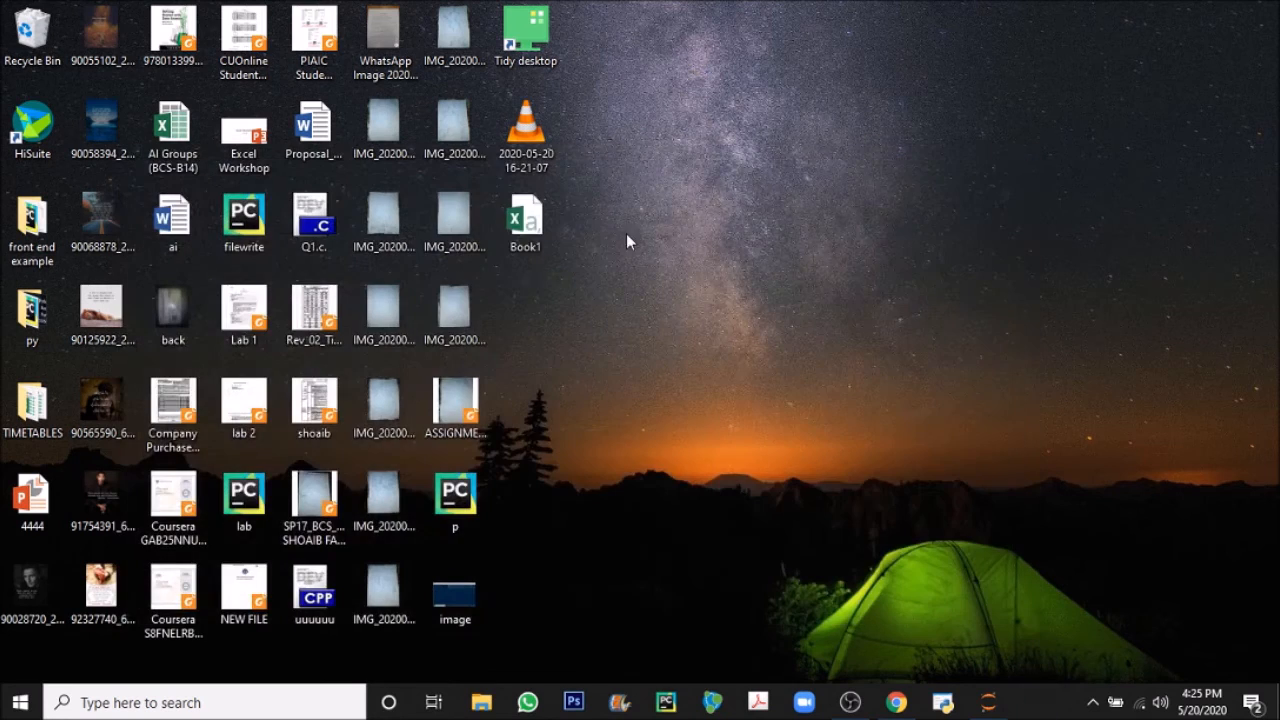
Open Book1.csv from the Desktop in Notepad++ to examine how its values are separated, and close the editor
{"action": "right_click", "coordinate": [534, 228]}
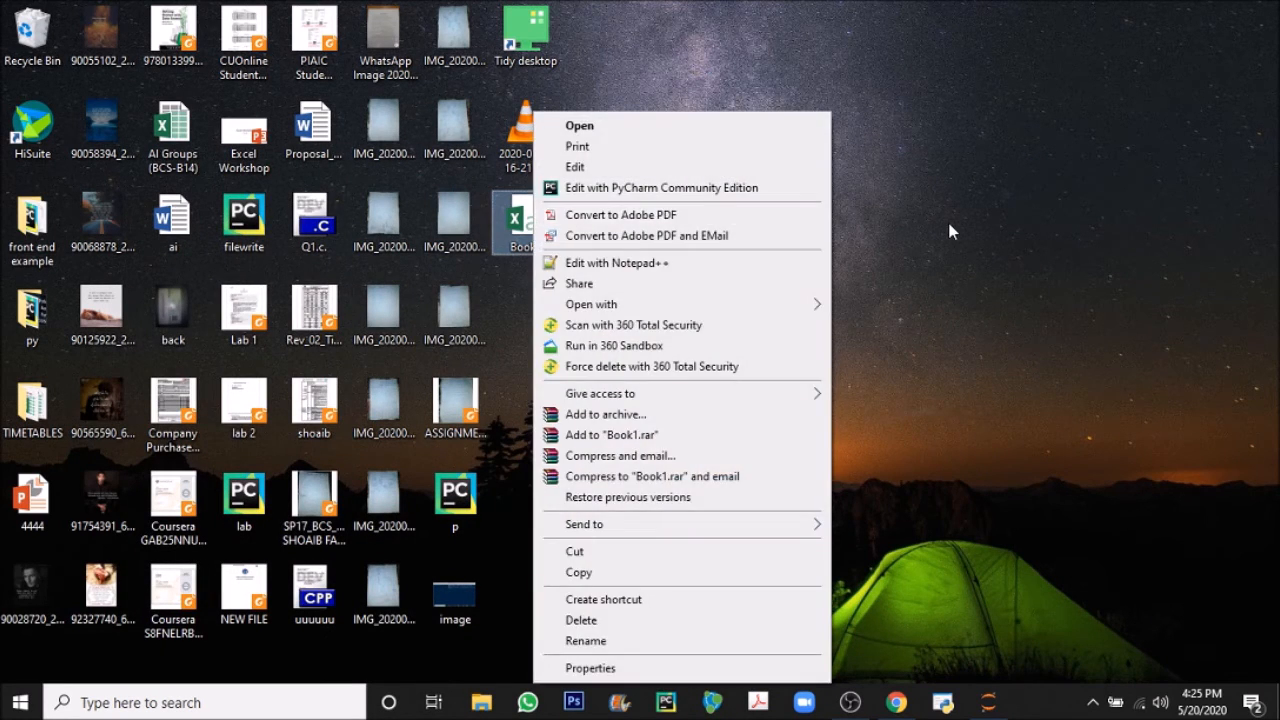
{"action": "left_click", "coordinate": [518, 225]}
{"action": "right_click", "coordinate": [514, 225]}
{"action": "left_click", "coordinate": [584, 261]}
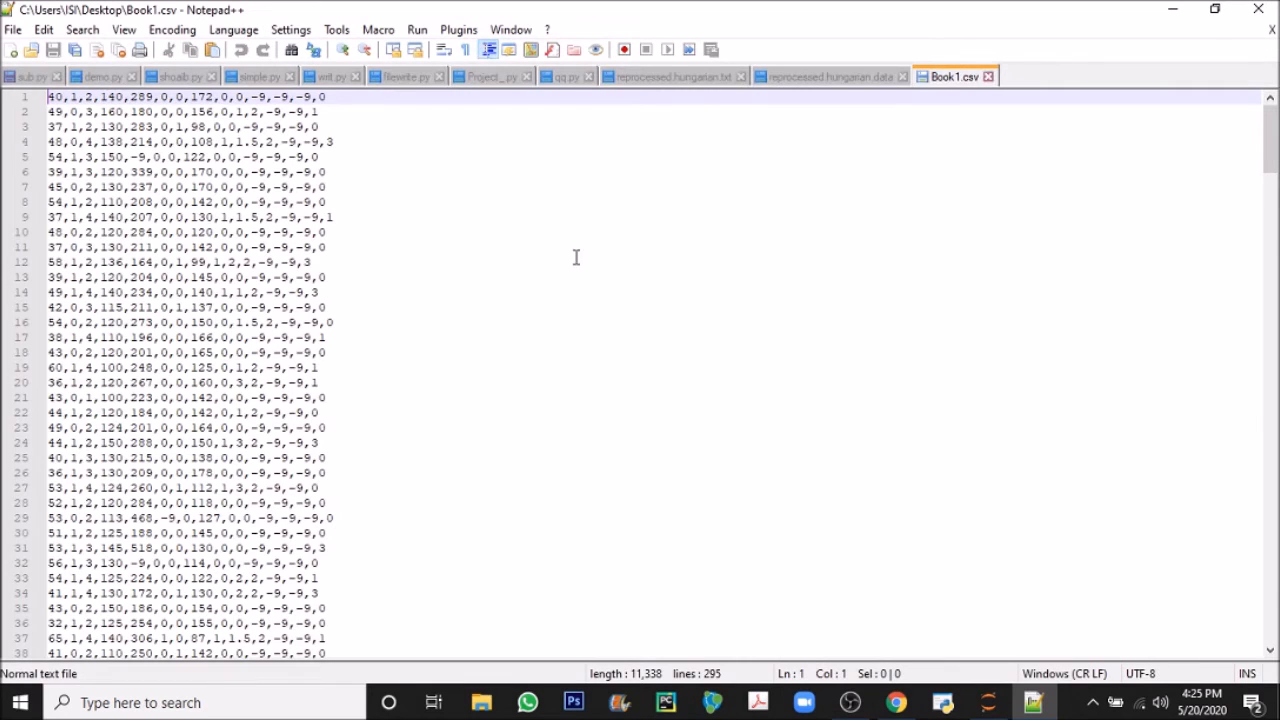
{"action": "left_click", "coordinate": [287, 200]}
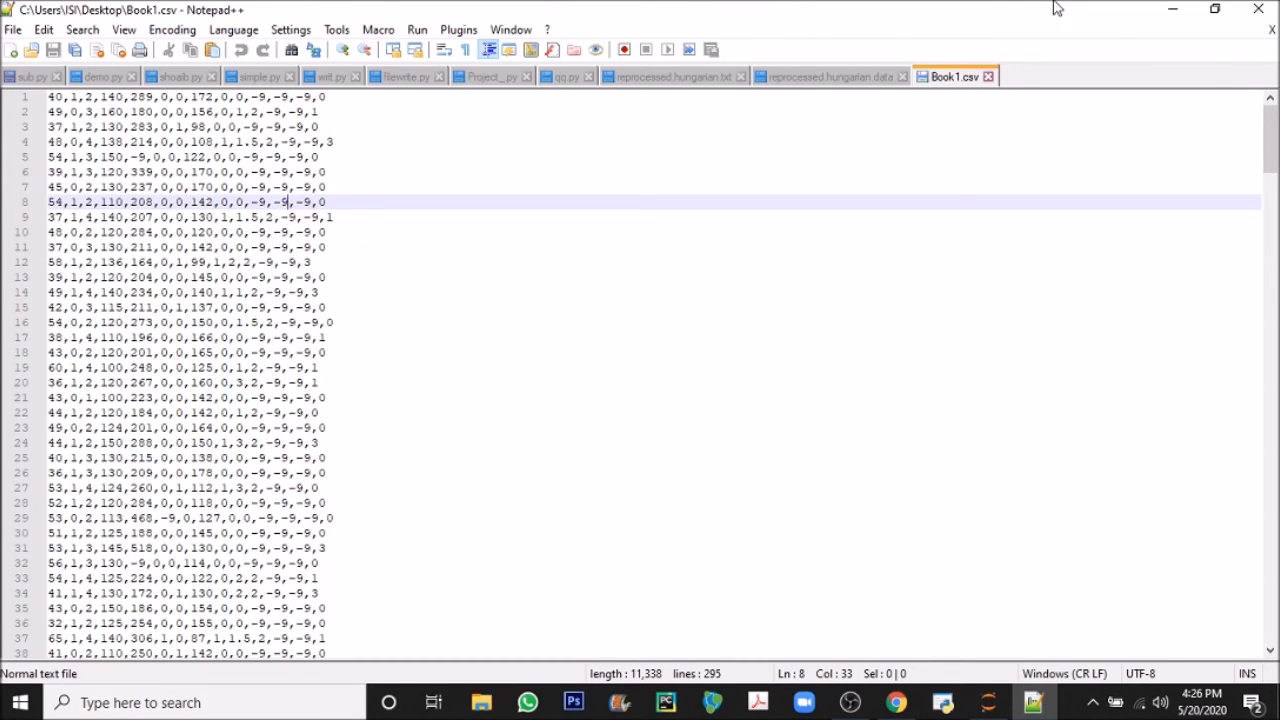
{"action": "left_click", "coordinate": [1258, 9]}
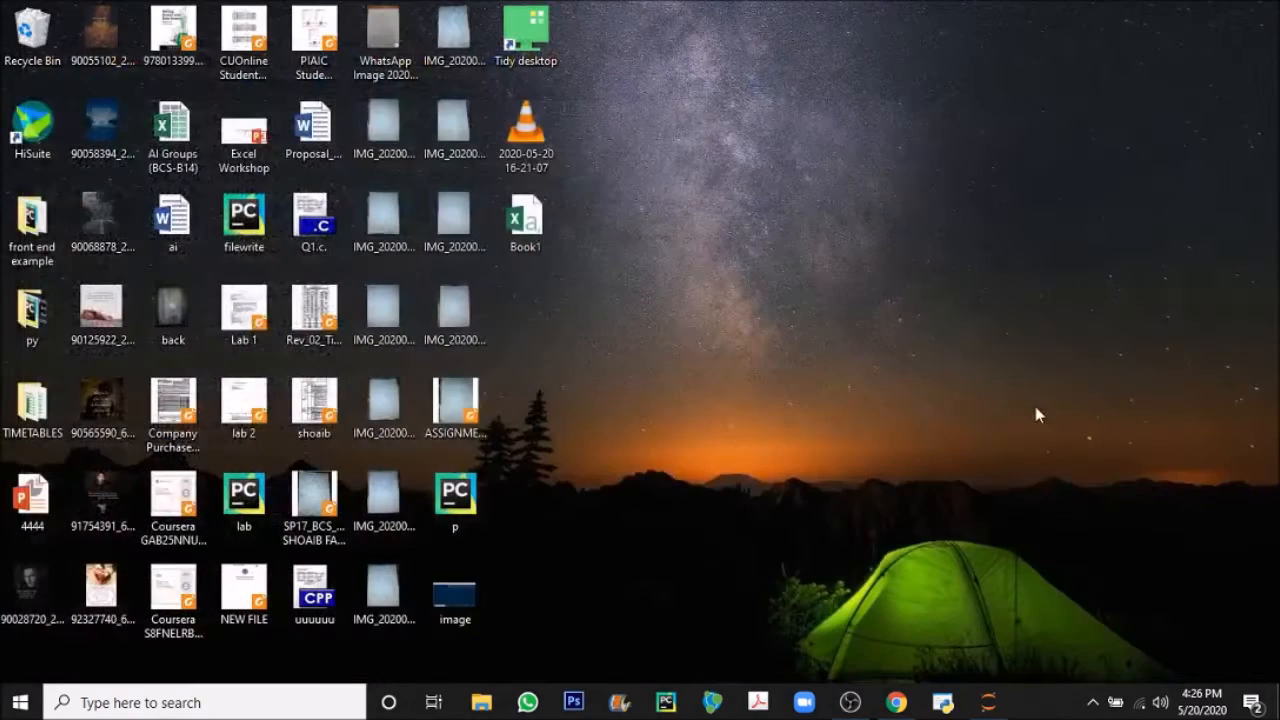
Switch to the naive-bayes Jupyter notebook in Chrome and run the cells that import libraries, read DATASET.csv and convert it to NumPy
{"action": "left_click", "coordinate": [896, 703]}
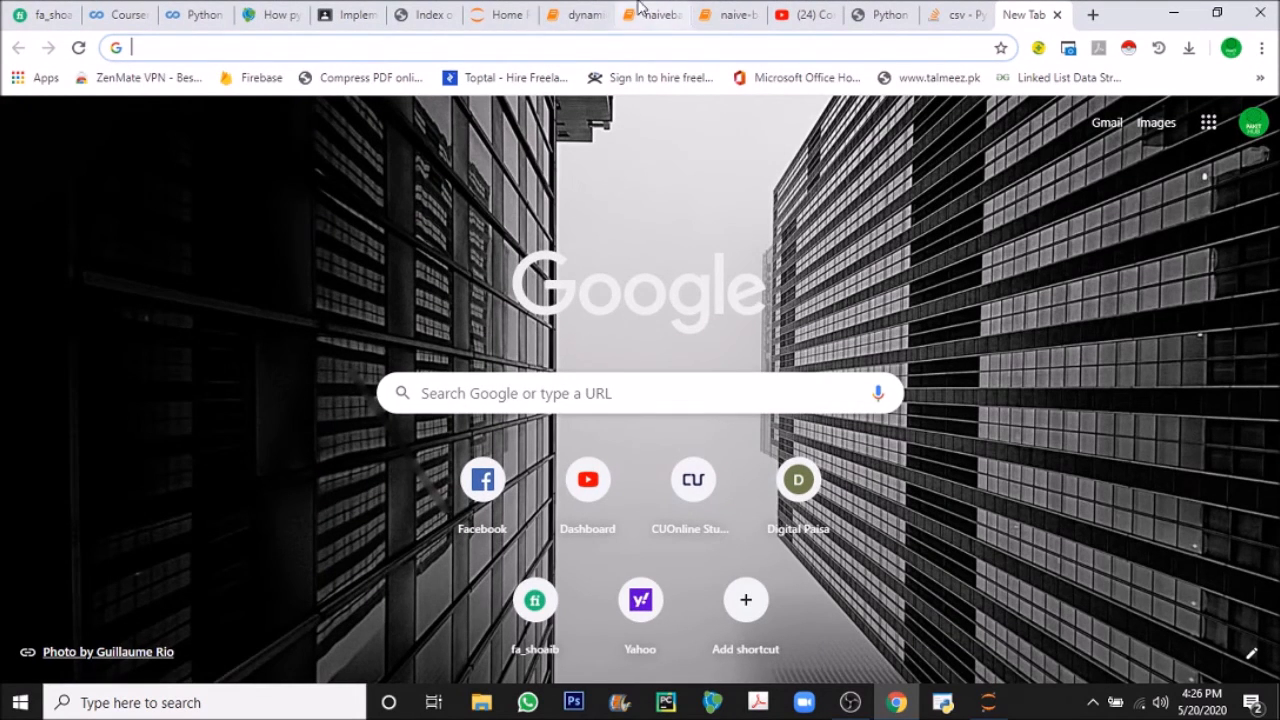
{"action": "left_click", "coordinate": [731, 14]}
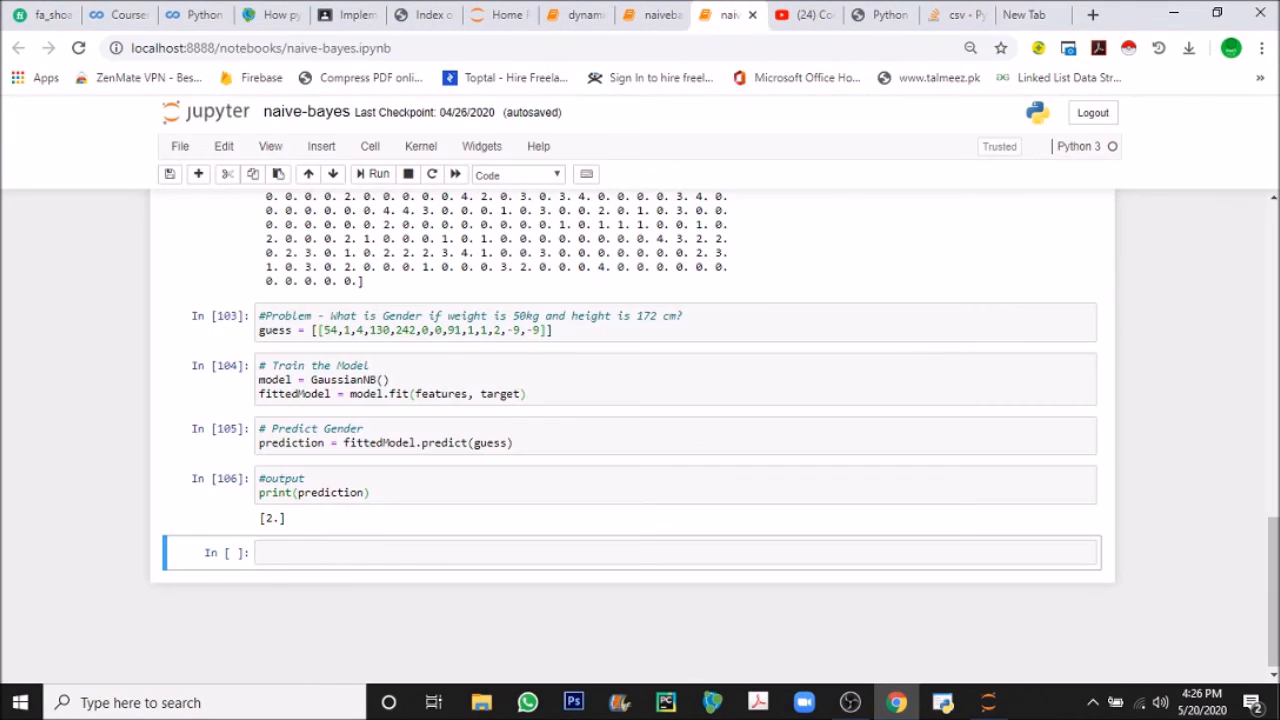
{"action": "left_click_drag", "start_coordinate": [1277, 572], "coordinate": [1274, 243]}
{"action": "left_click", "coordinate": [498, 301]}
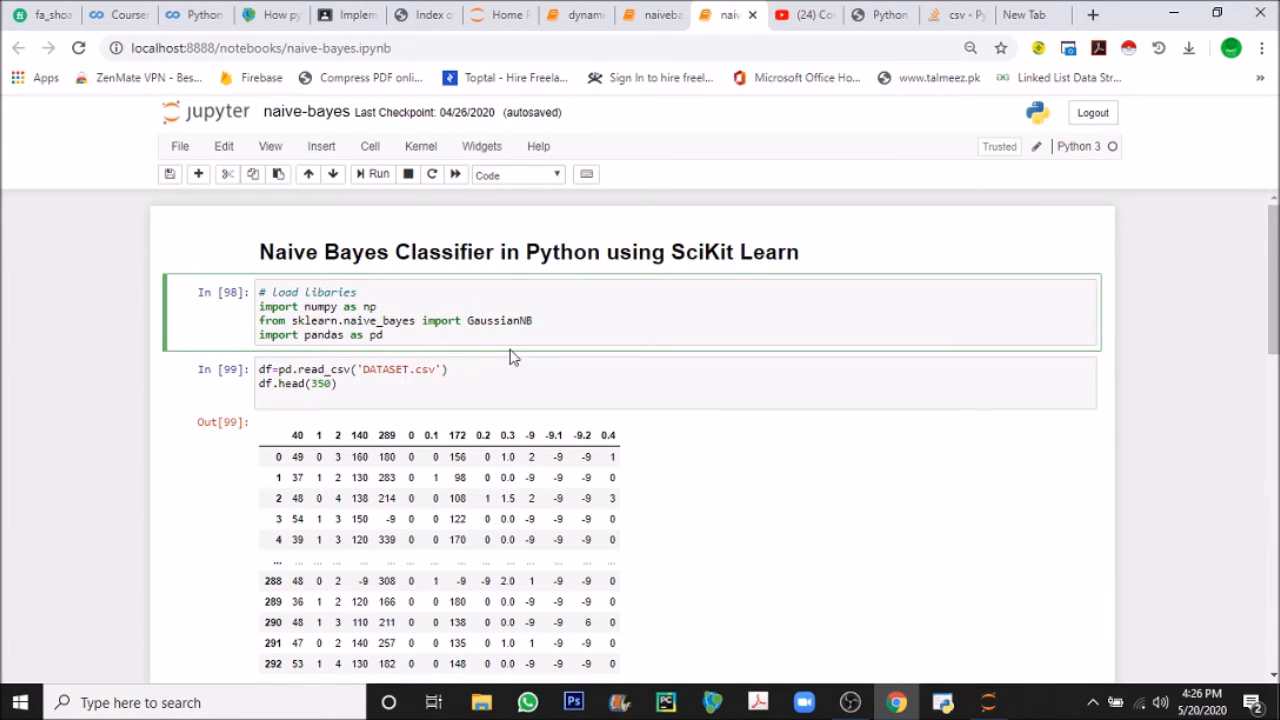
{"action": "left_click", "coordinate": [384, 178]}
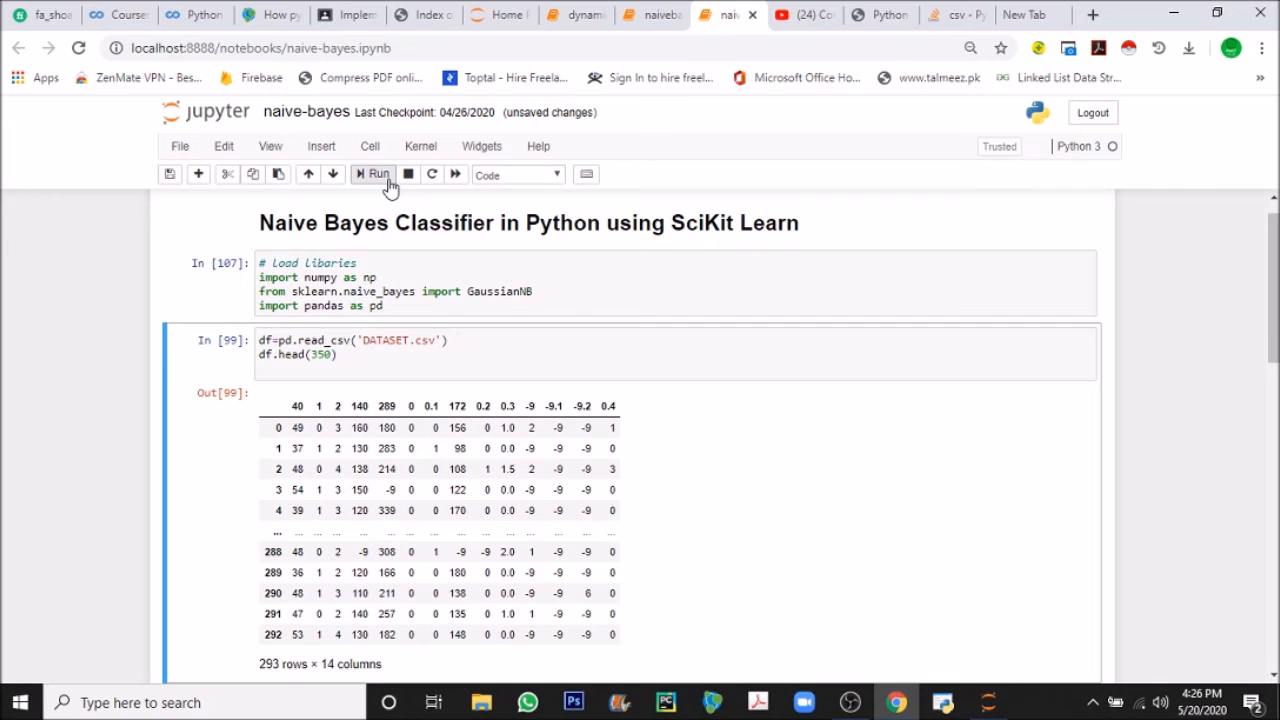
{"action": "left_click", "coordinate": [389, 181]}
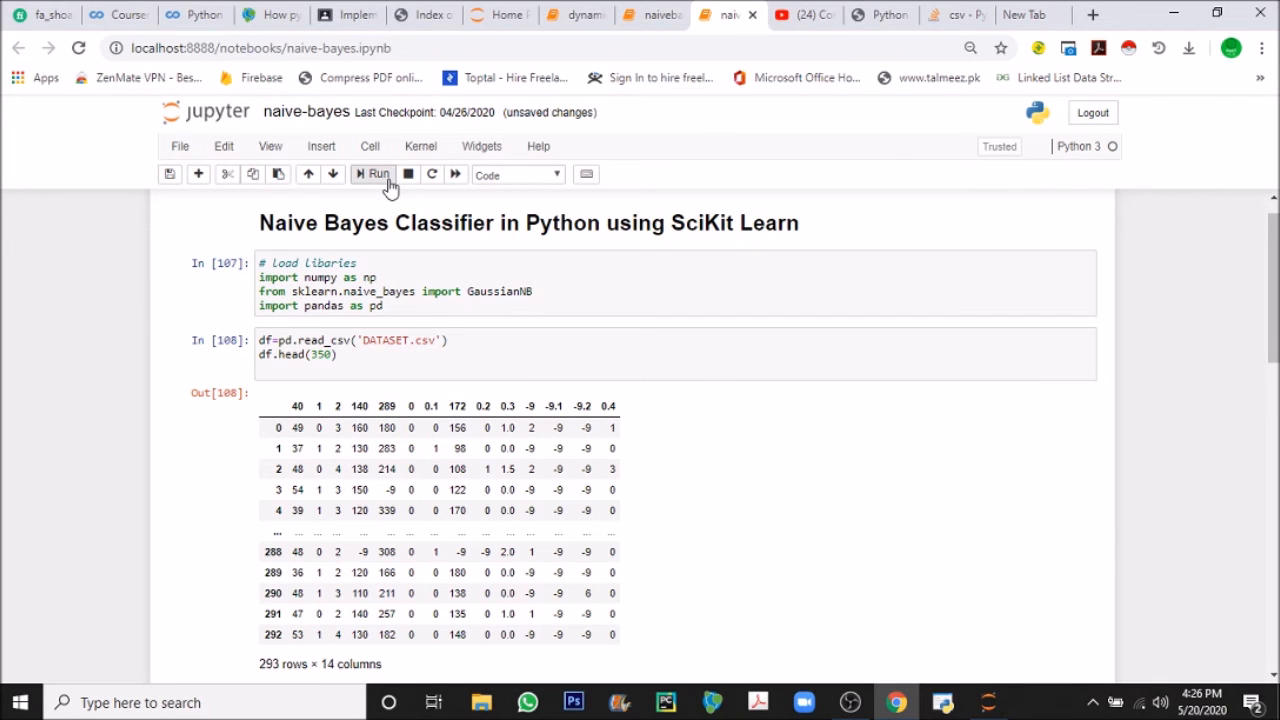
{"action": "left_click", "coordinate": [386, 179]}
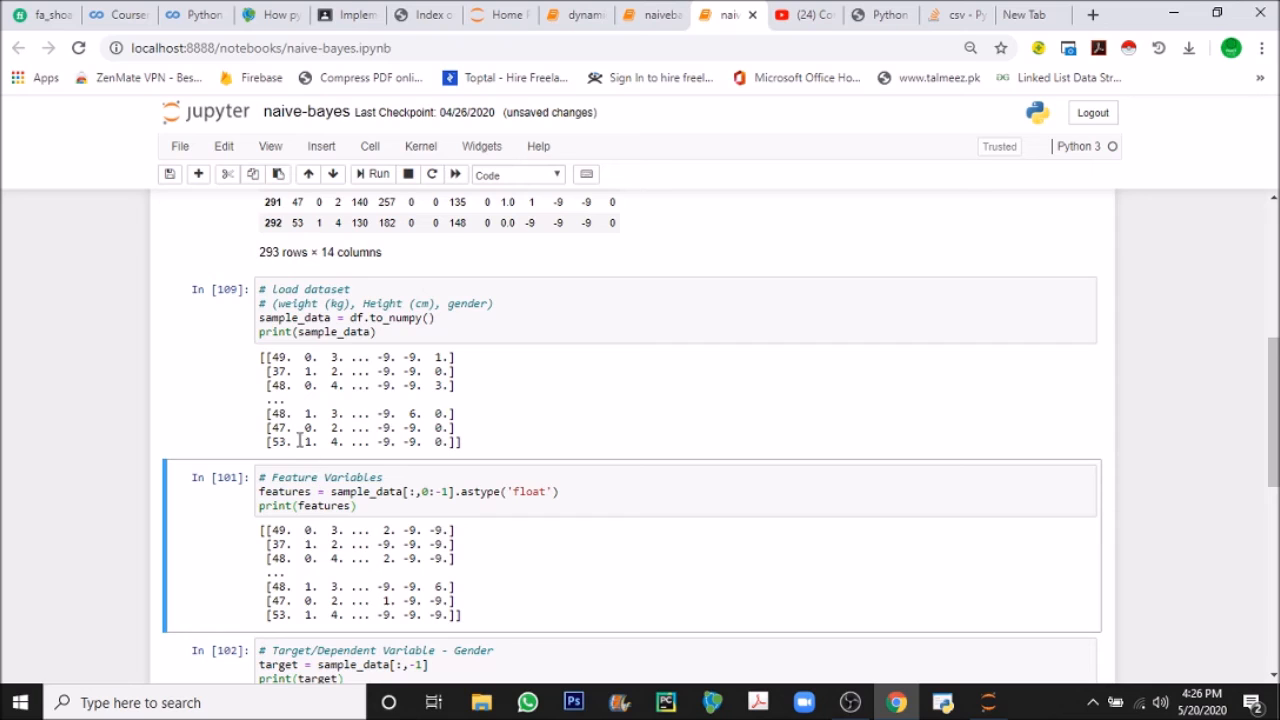
Rerun the notebook's sample_data conversion cell, and run the feature and target variable cells
{"action": "left_click_drag", "start_coordinate": [290, 362], "coordinate": [270, 360]}
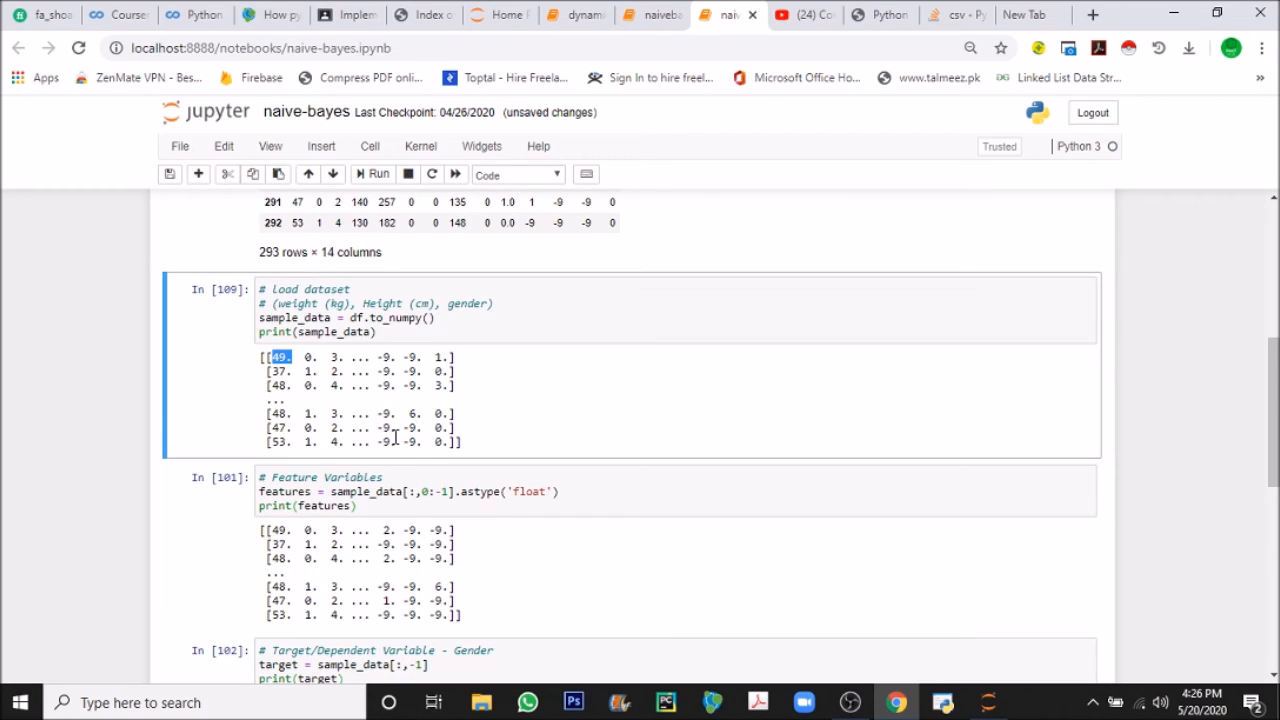
{"action": "left_click", "coordinate": [377, 174]}
{"action": "left_click", "coordinate": [377, 174]}
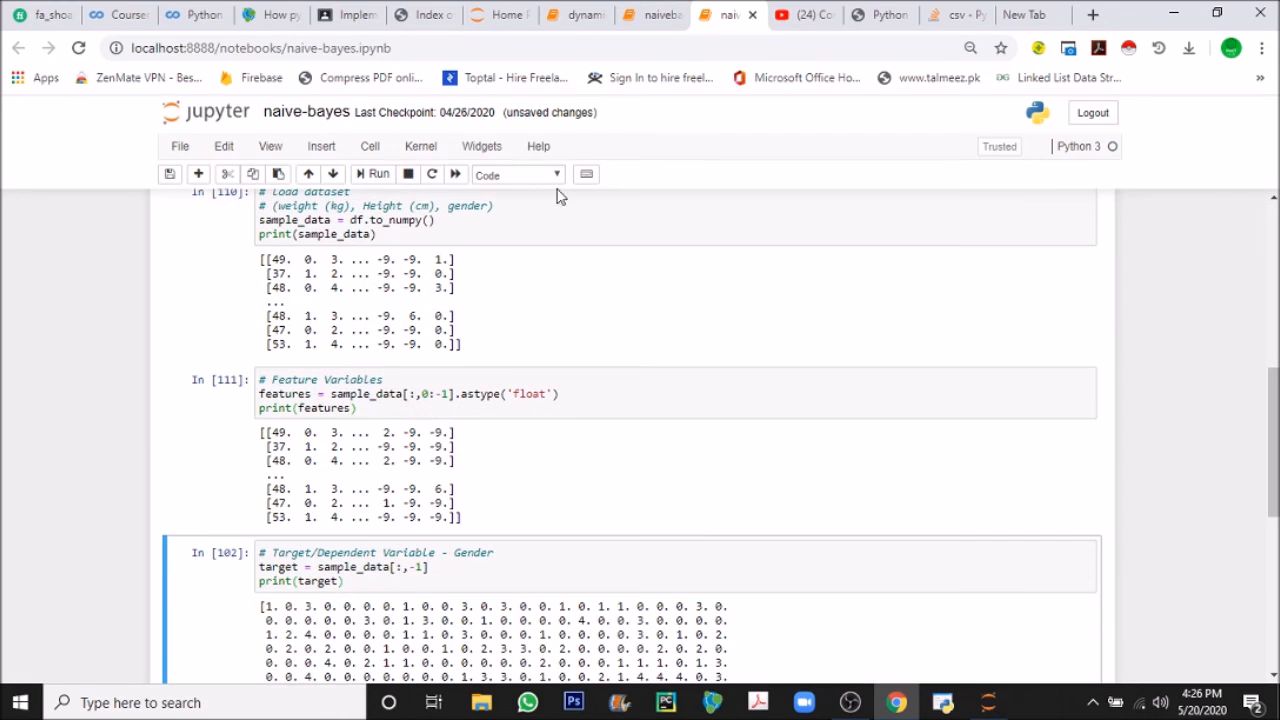
{"action": "left_click", "coordinate": [385, 177]}
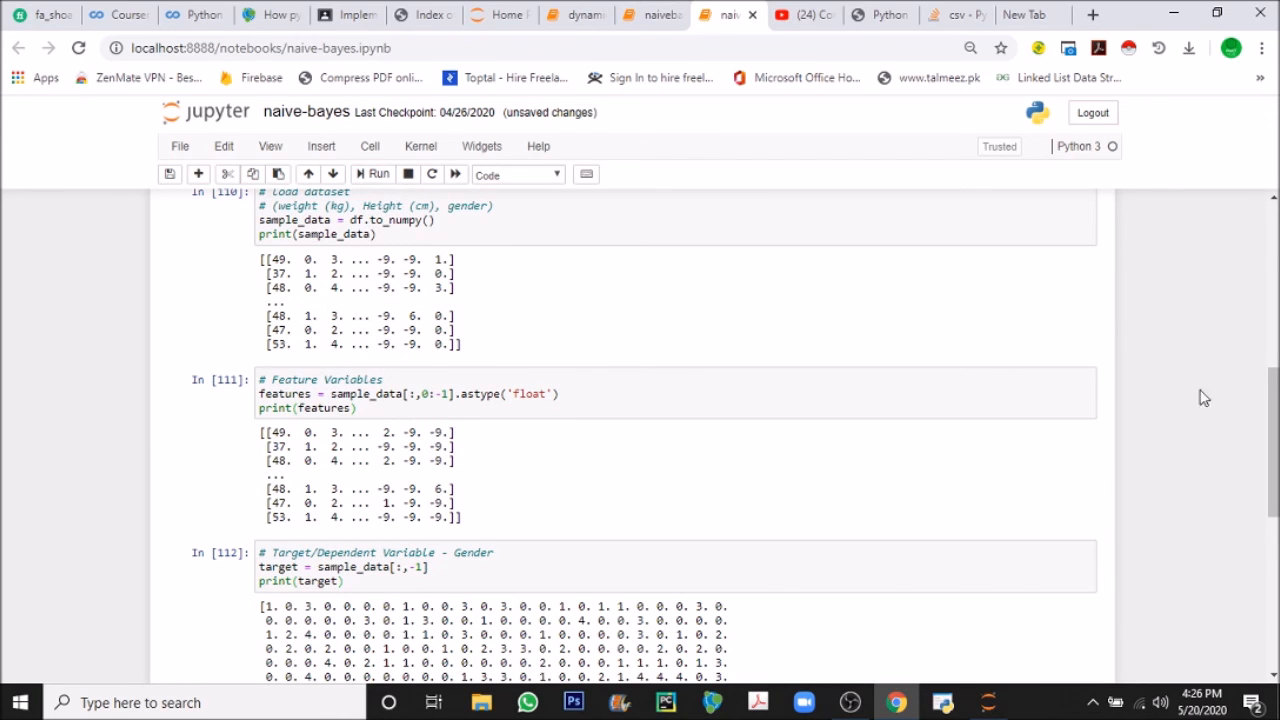
Run the notebook's remaining cells that define the guess, train the GaussianNB model, make the prediction and print it
{"action": "scroll", "coordinate": [994, 357], "scroll_direction": "down", "scroll_amount": 5}
{"action": "left_click", "coordinate": [380, 177]}
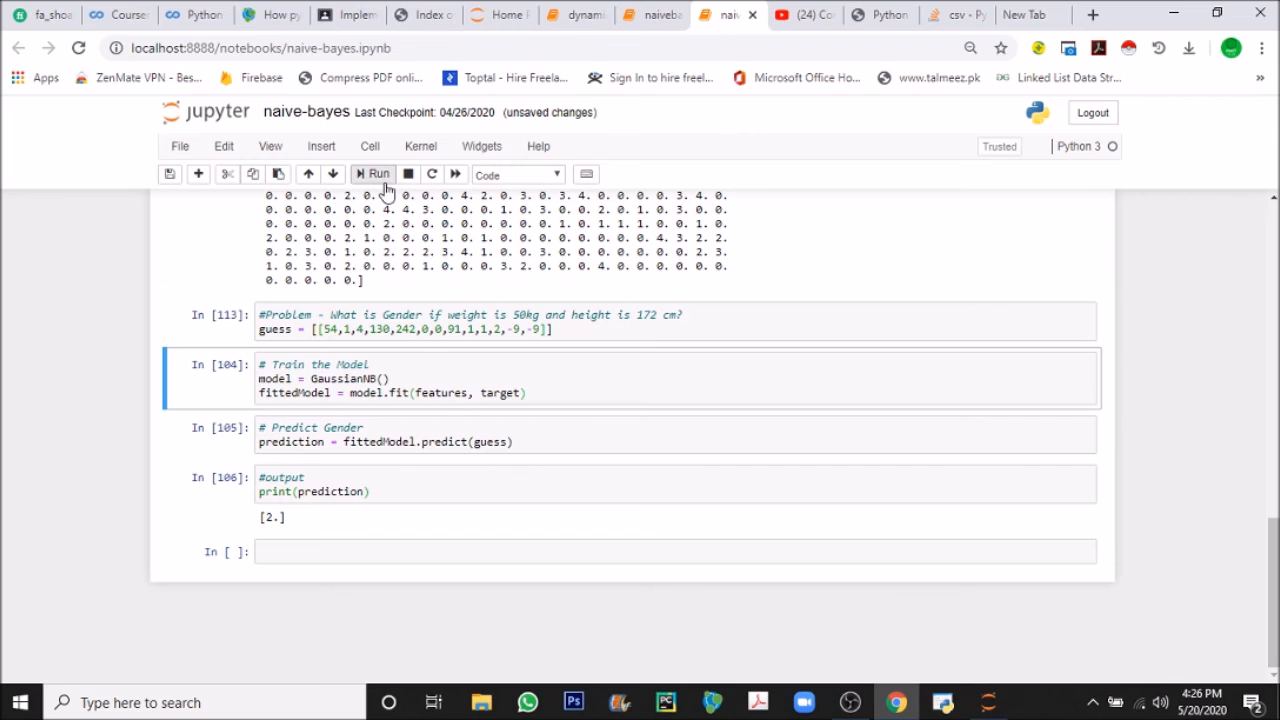
{"action": "left_click", "coordinate": [385, 188]}
{"action": "left_click", "coordinate": [385, 188]}
{"action": "left_click", "coordinate": [385, 188]}
Reopen Book1.csv from the Desktop in Notepad++, delete the empty line at the end of the file, and save it
{"action": "left_click", "coordinate": [1173, 14]}
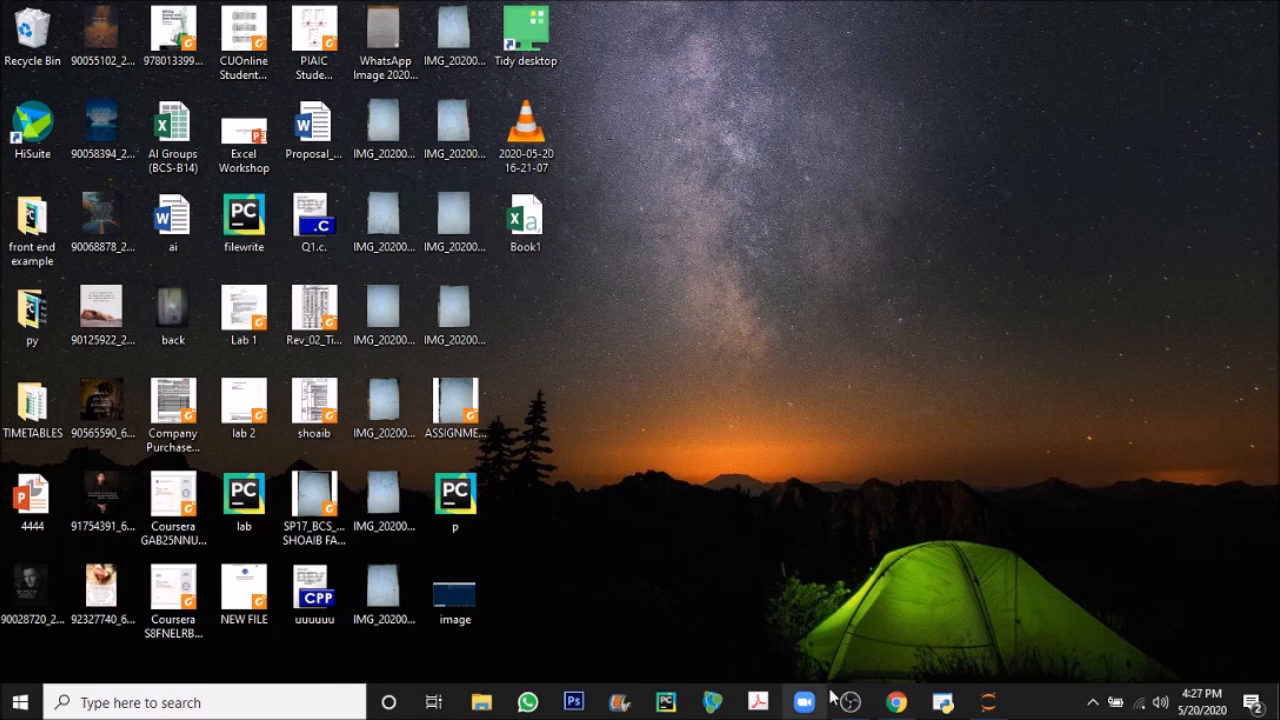
{"action": "right_click", "coordinate": [514, 222]}
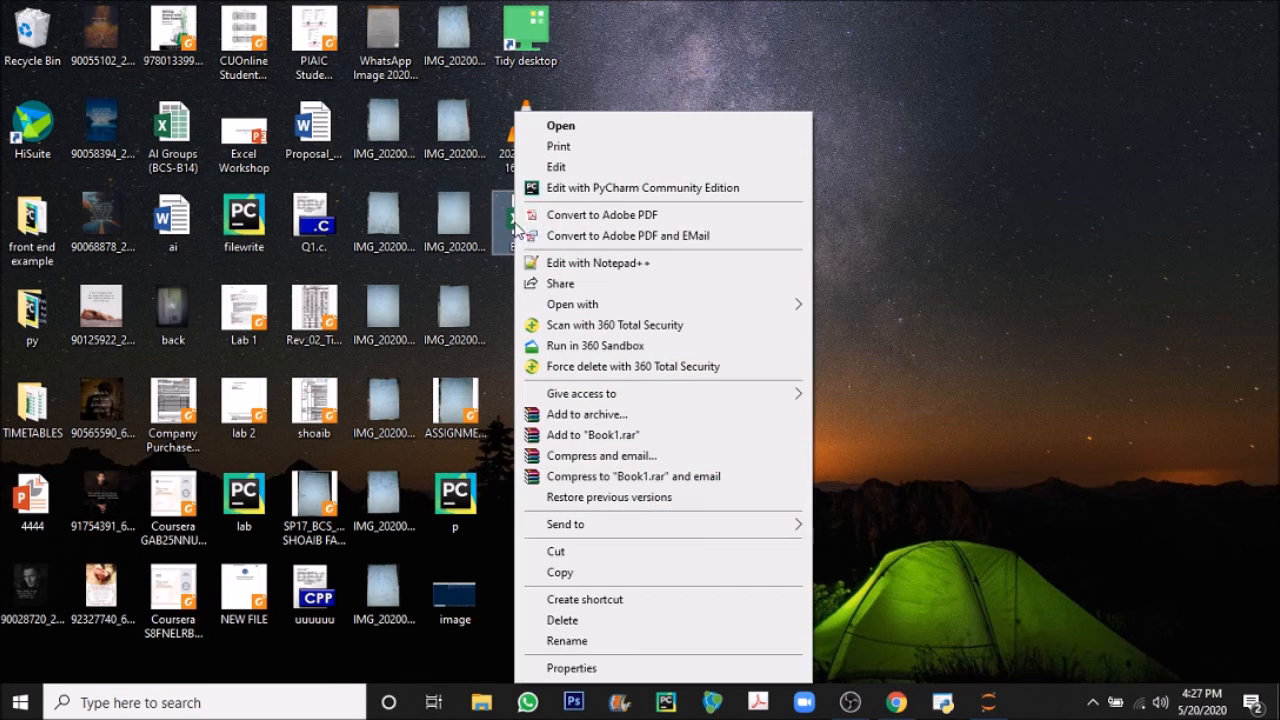
{"action": "left_click", "coordinate": [614, 268]}
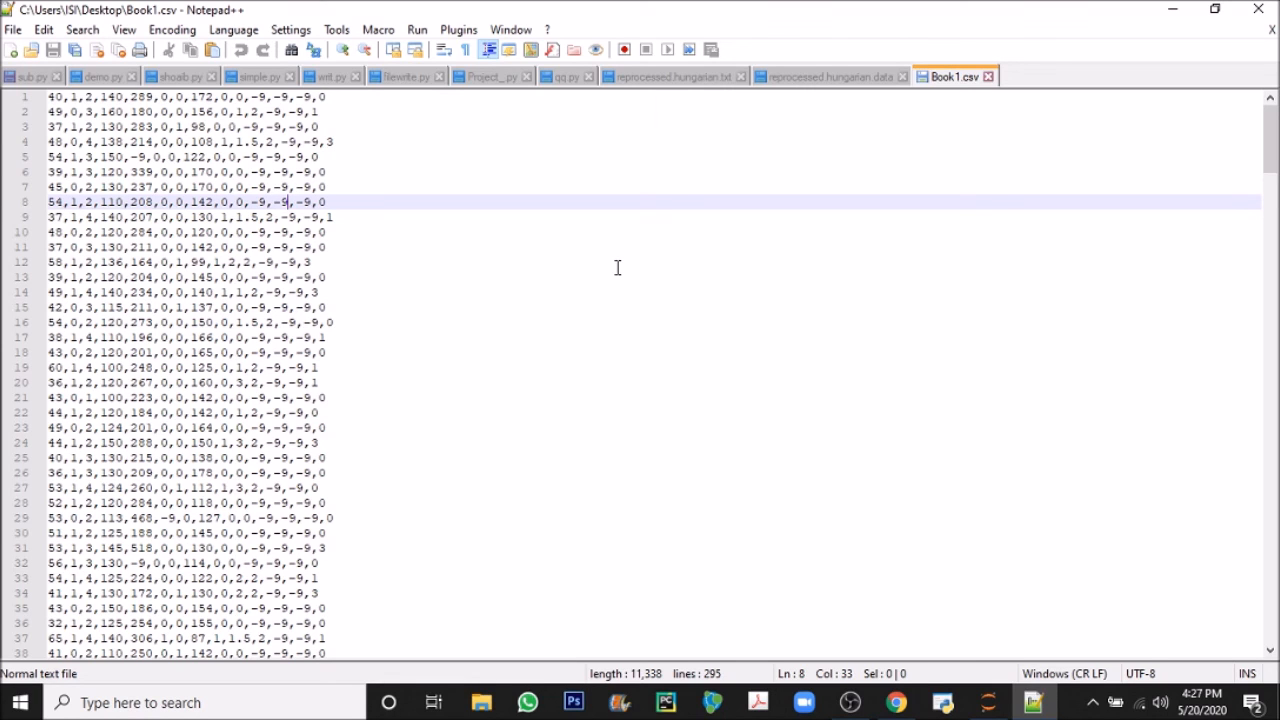
{"action": "left_click_drag", "start_coordinate": [1270, 168], "coordinate": [1062, 680]}
{"action": "left_click_drag", "start_coordinate": [1270, 138], "coordinate": [1270, 608]}
{"action": "left_click", "coordinate": [505, 645]}
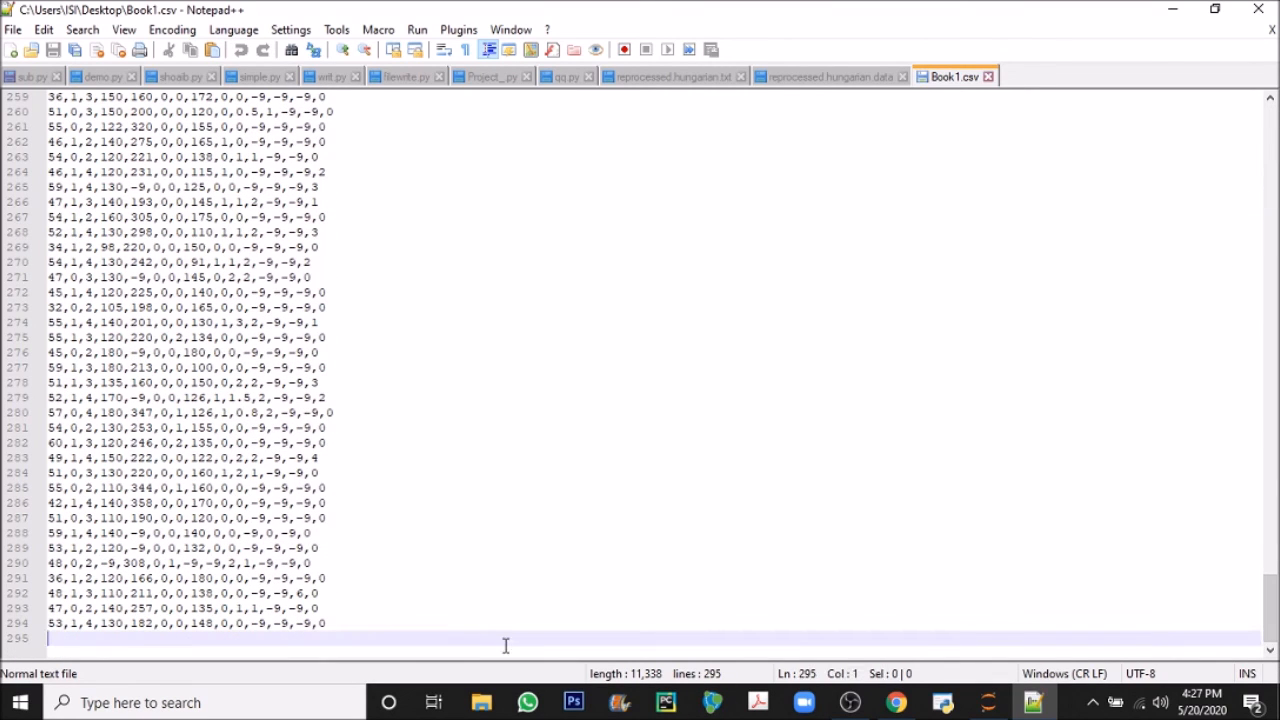
{"action": "key", "text": "BackSpace"}
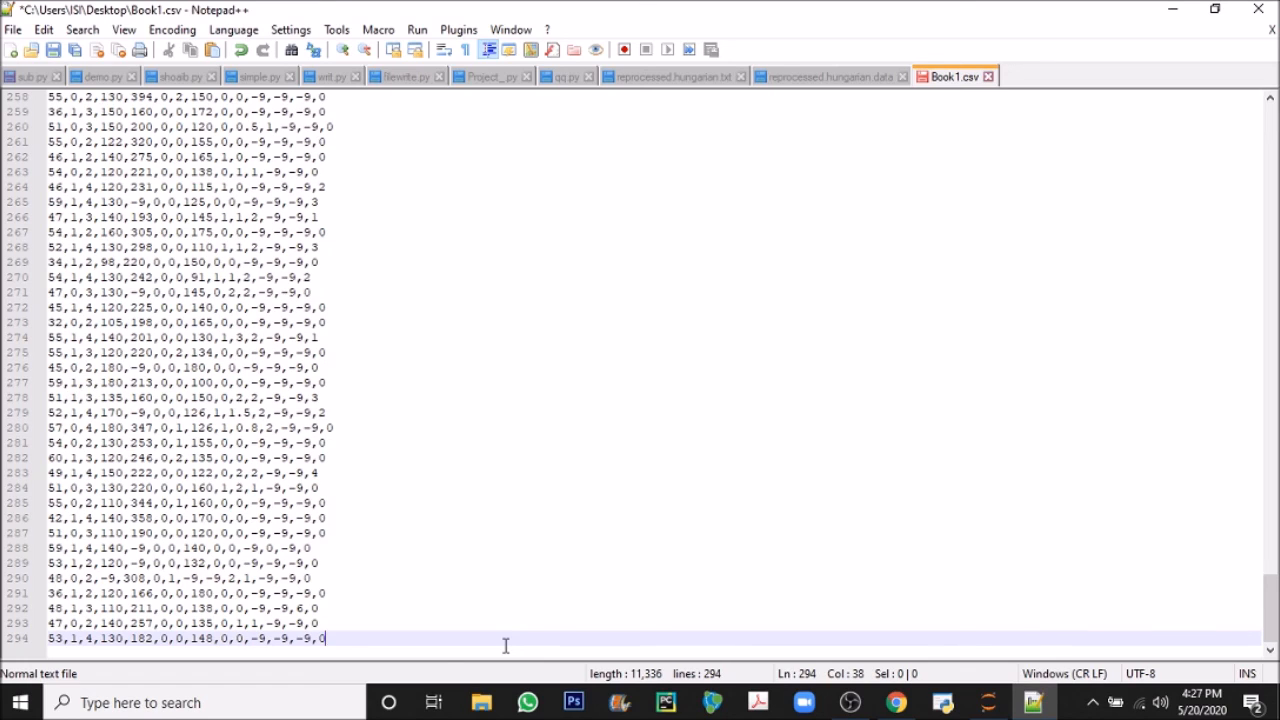
{"action": "key", "text": "ctrl+s"}
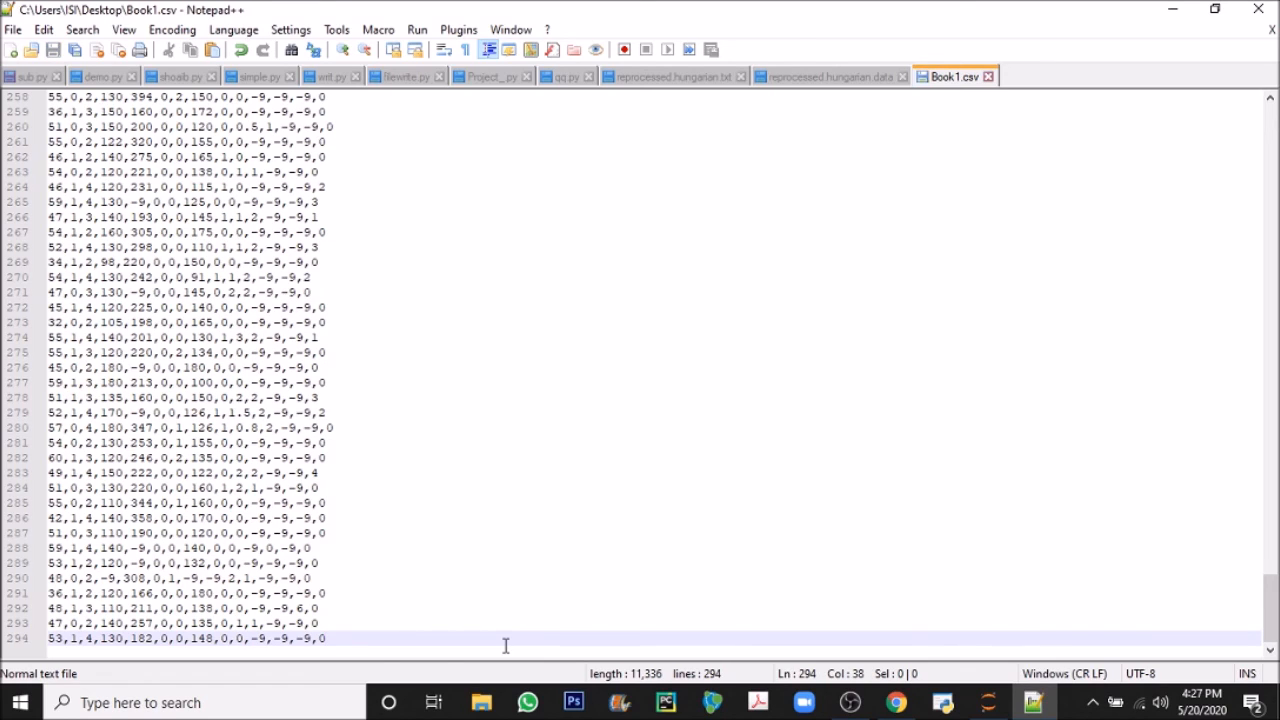